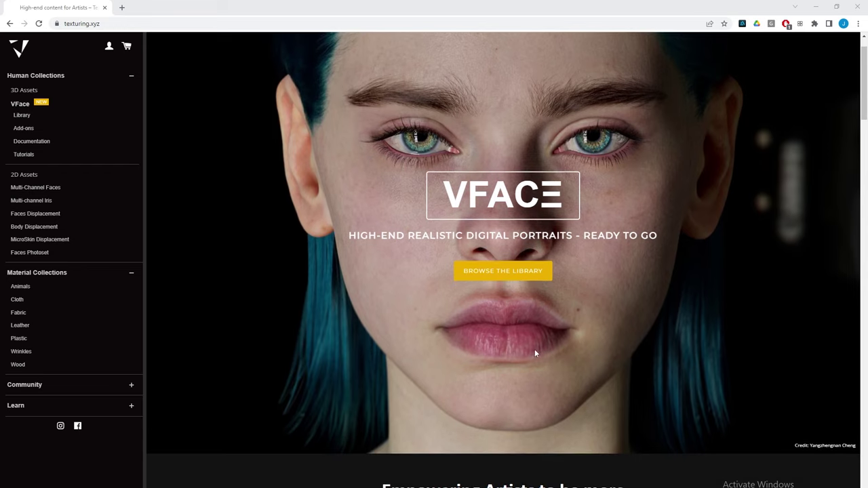
Open the Male Face 40s FullFace #04 product from the Faces Displacement collection and look through its preview images
scroll(503, 330, "up", 1)
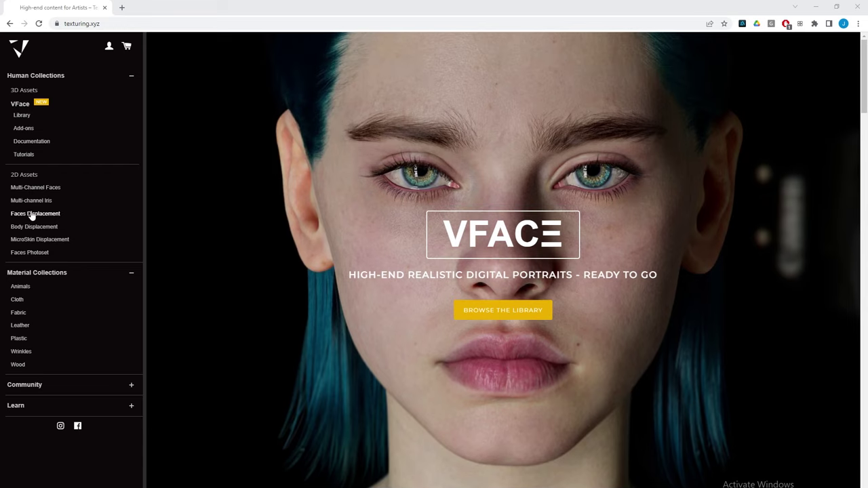
left_click(31, 215)
scroll(533, 232, "down", 1)
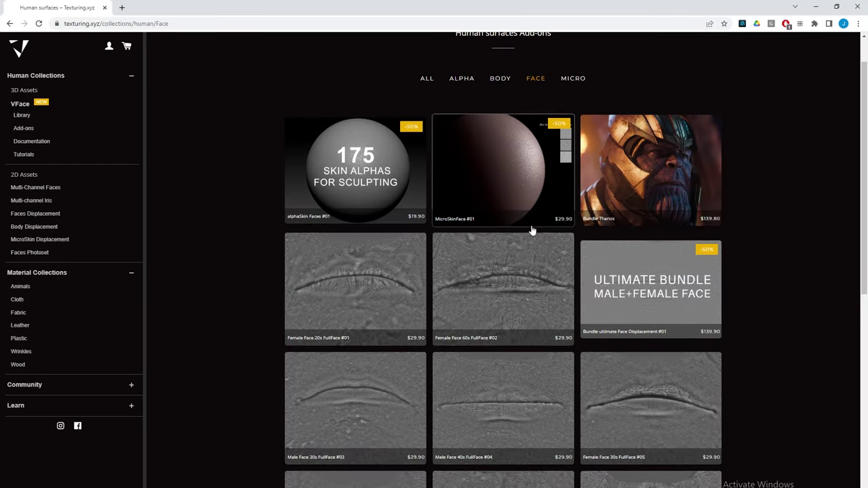
scroll(532, 231, "down", 2)
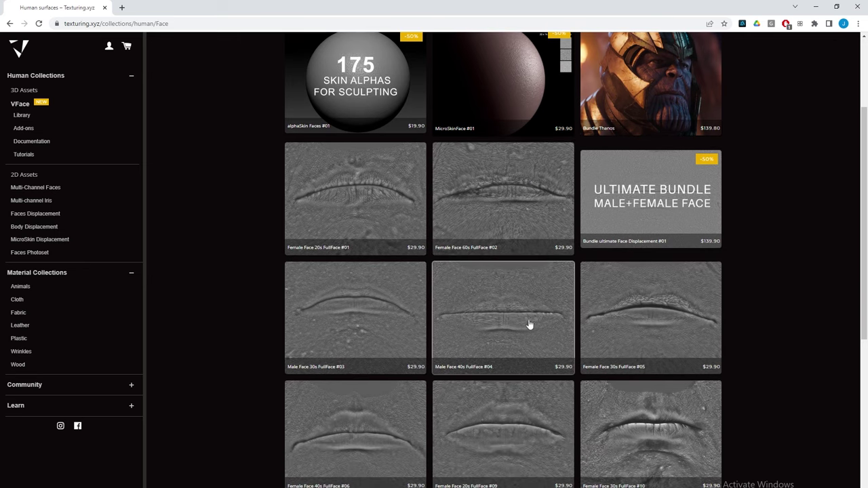
left_click(522, 334)
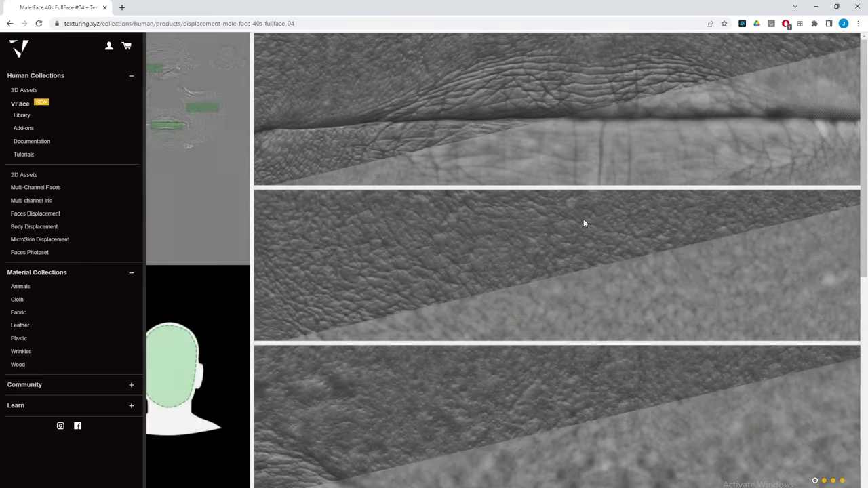
scroll(583, 219, "down", 1)
scroll(583, 219, "down", 1)
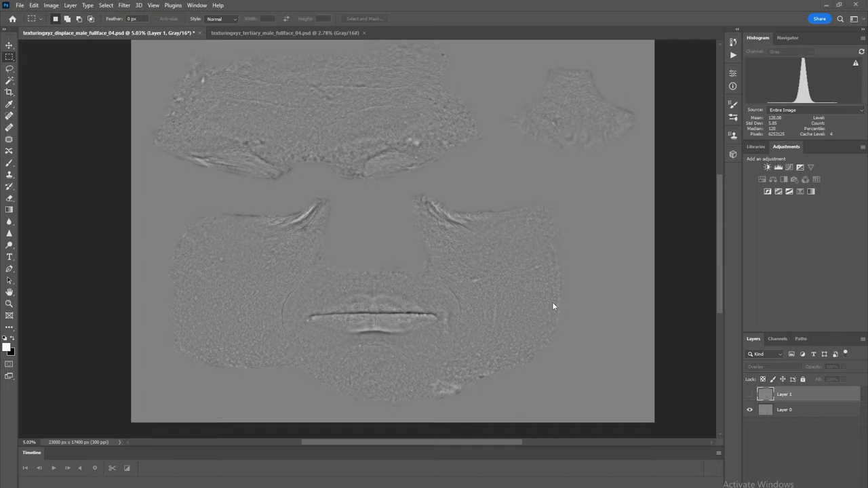
Switch to Photoshop and examine the skin detail in the male fullface 04 displacement map and the tertiary map up close
scroll(463, 291, "up", 10, "alt")
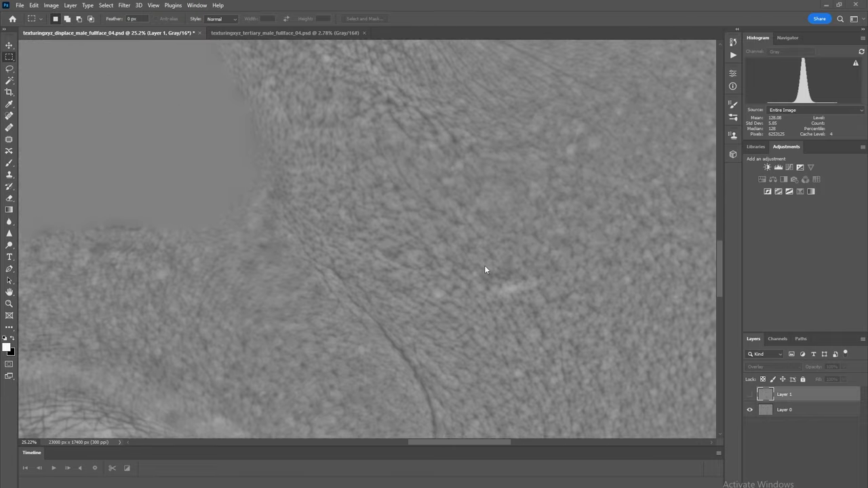
scroll(485, 269, "down", 5, "alt")
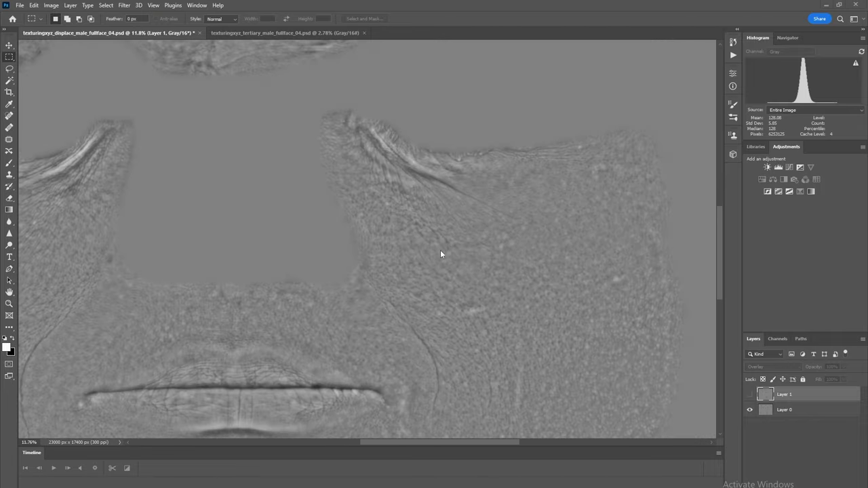
scroll(433, 252, "down", 3, "alt")
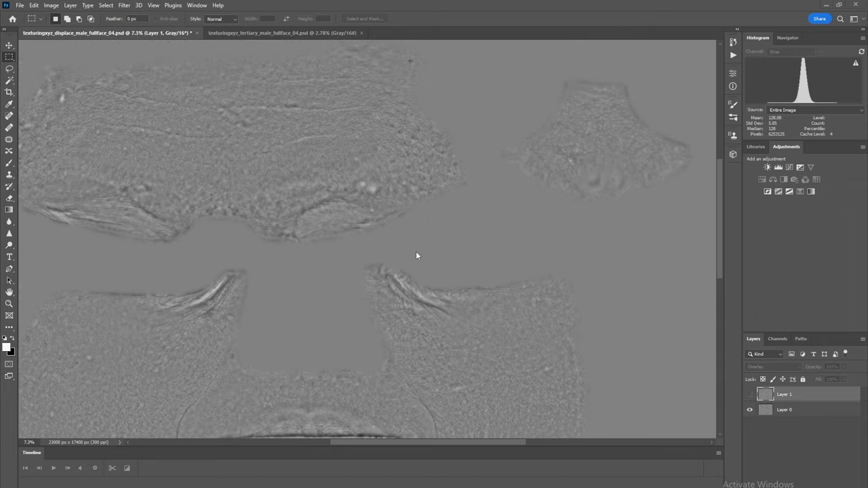
scroll(417, 256, "down", 2, "alt")
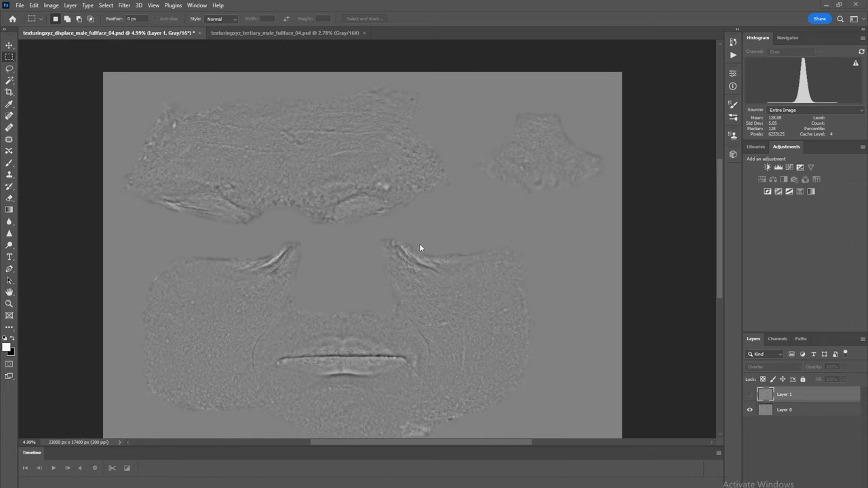
left_click(282, 33)
scroll(445, 251, "up", 6, "alt")
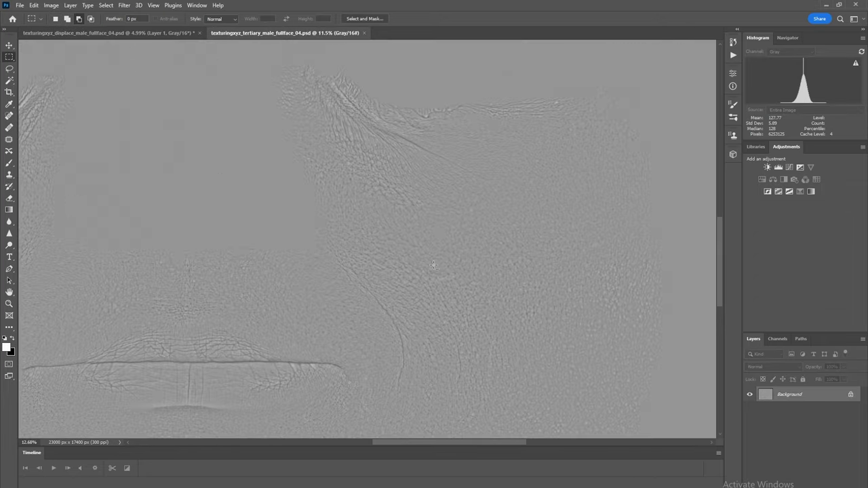
scroll(434, 264, "up", 4, "alt")
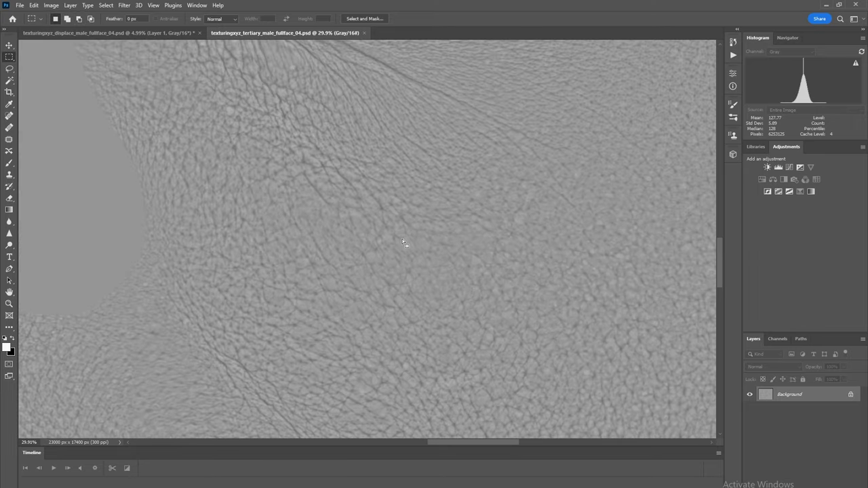
Set the blend mode of Layer 1 in texturingxyz_displace_male_fullface_04.psd to Overlay over the displacement layer
key("ctrl+Tab")
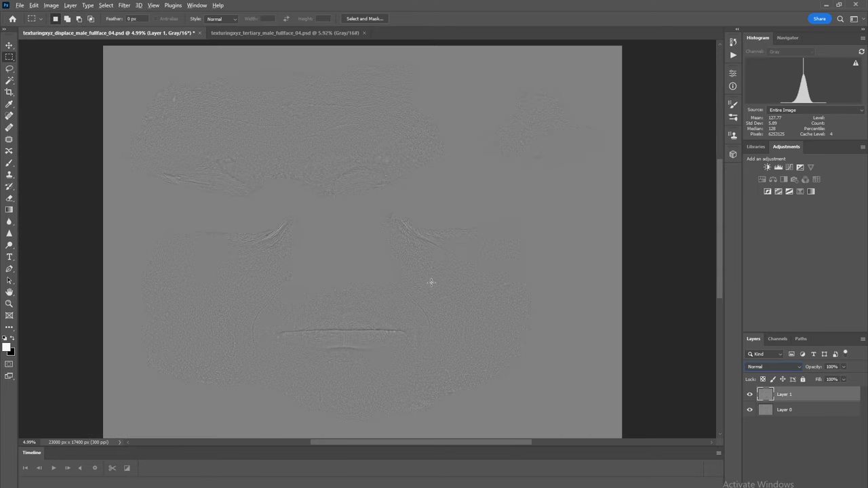
mouse_move(508, 440)
left_mouse_down()
mouse_move(487, 443)
mouse_move(498, 441)
left_mouse_up()
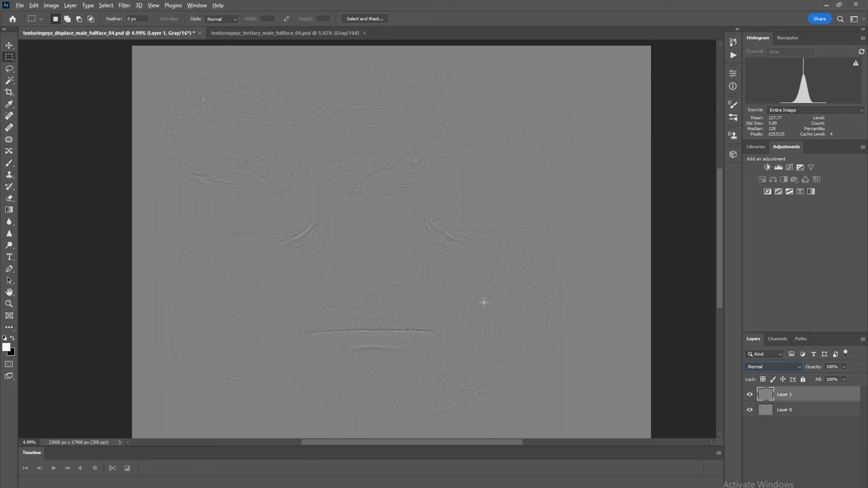
left_click(771, 367)
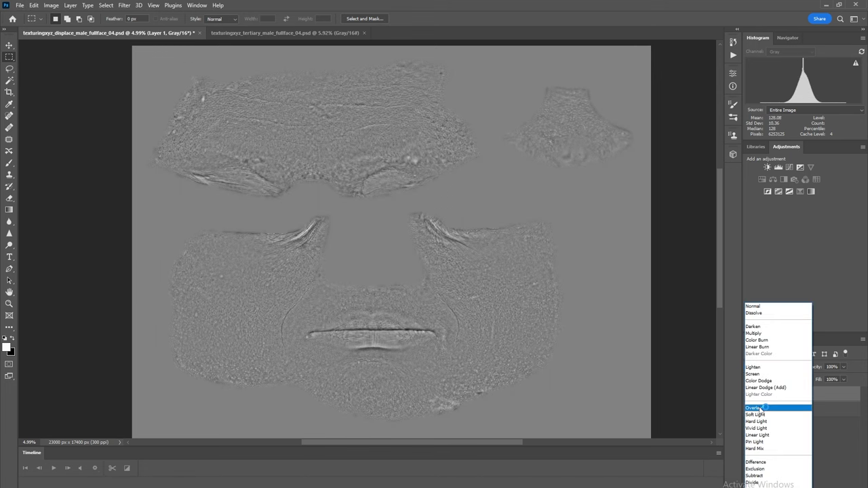
left_click(758, 407)
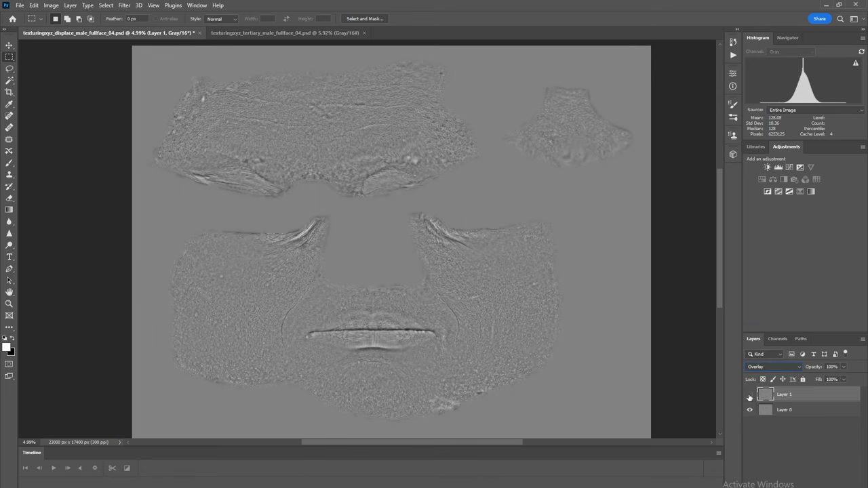
Compare the map with and without the overlaid Layer 1, examining the cheek and lip detail closely
left_click(750, 398)
left_click(750, 395)
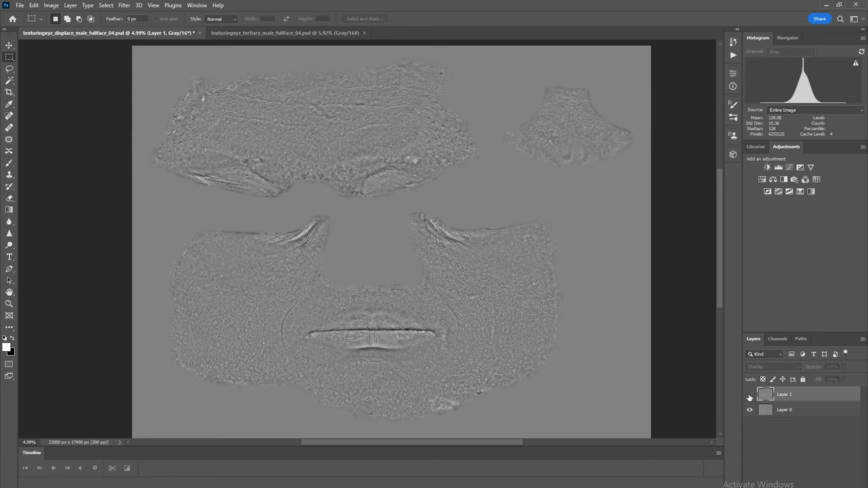
left_click(749, 394)
scroll(455, 276, "up", 6, "alt")
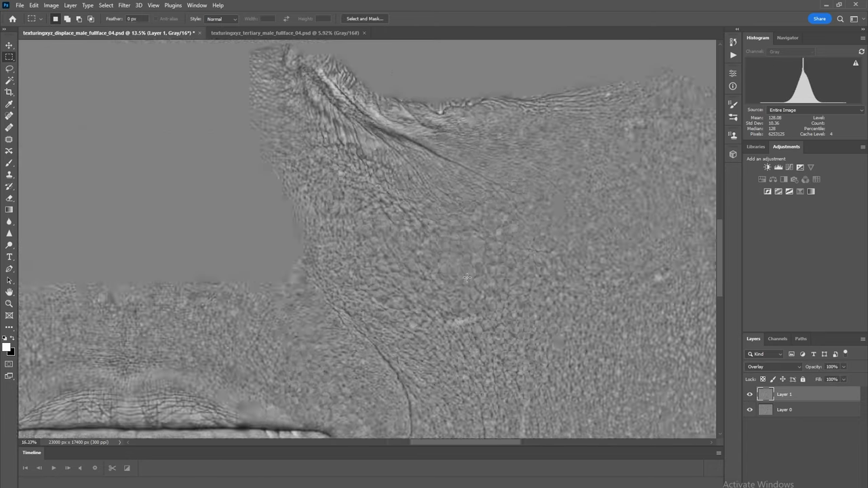
scroll(450, 273, "down", 6, "alt")
scroll(355, 330, "up", 6, "alt")
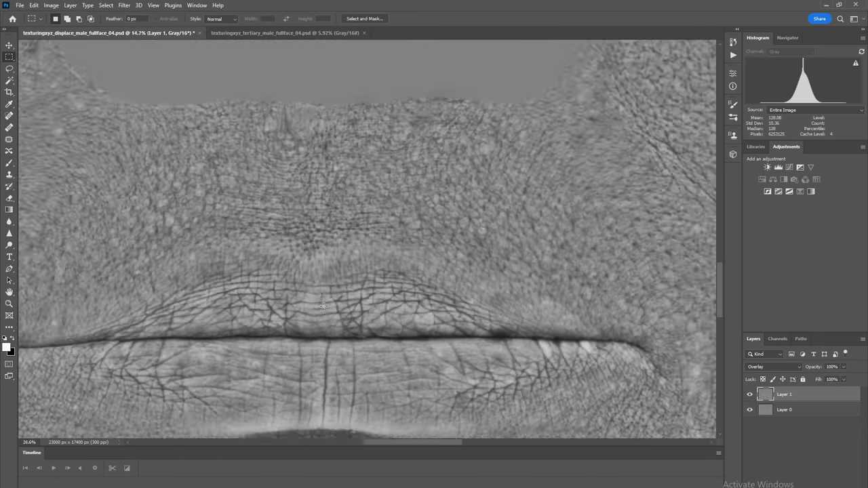
left_click(749, 394)
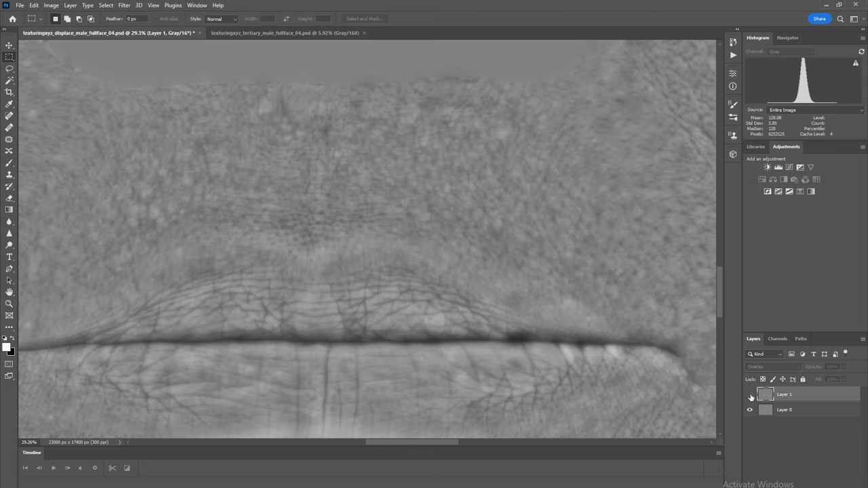
left_click(749, 395)
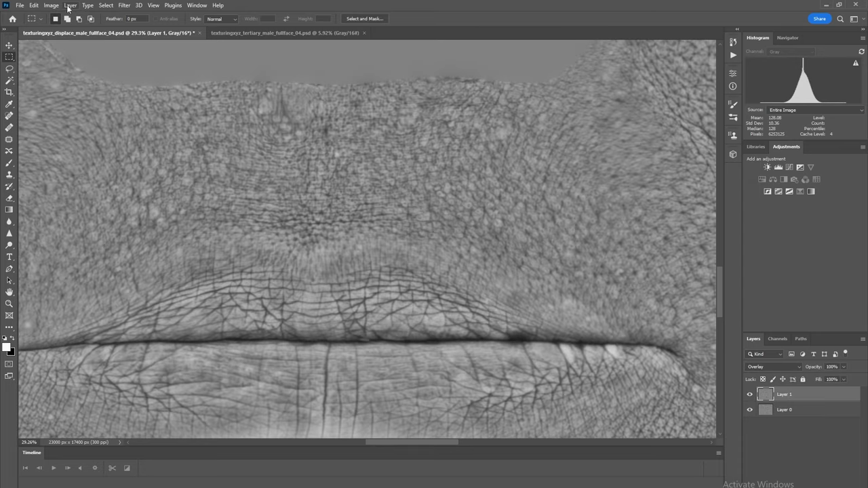
Resize the combined image to a width of 10000 pixels, checking the detail in the resize preview
left_click(51, 6)
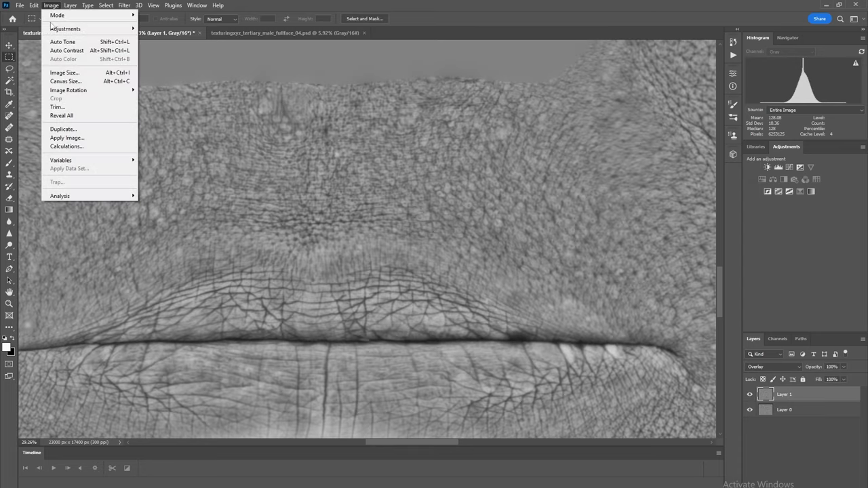
left_click(77, 75)
type("100")
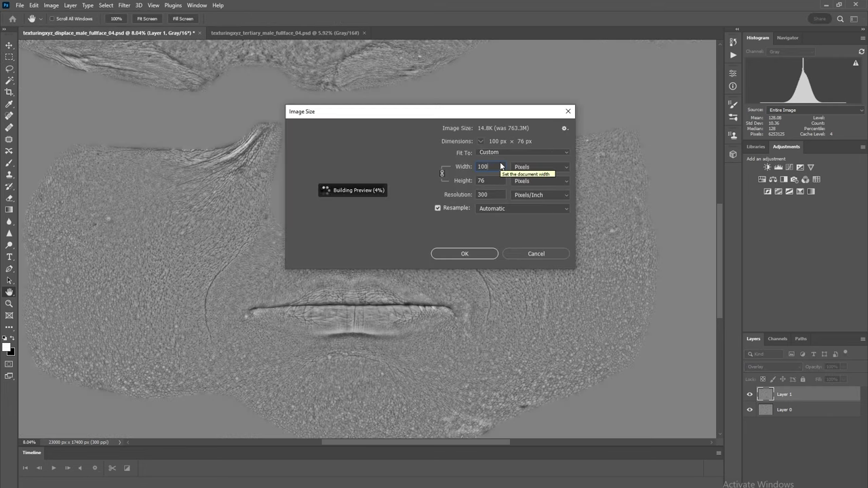
type("00")
scroll(377, 222, "up", 6)
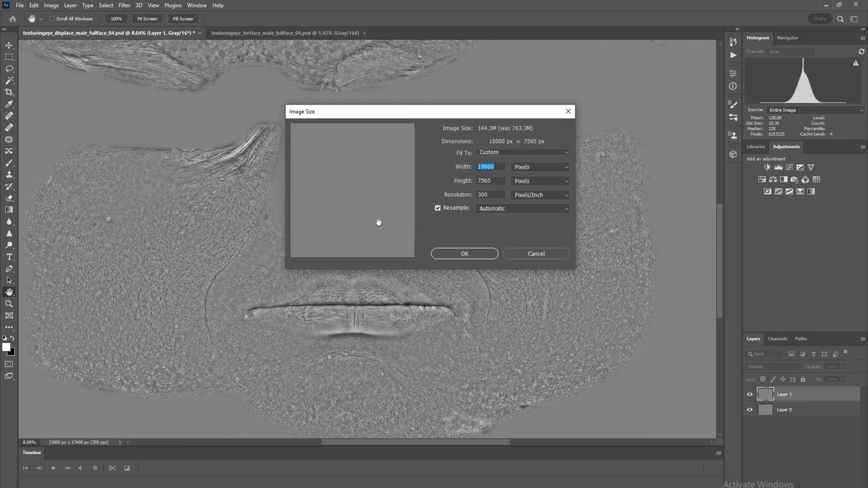
left_click_drag(378, 223, 317, 212)
left_click(373, 251)
left_click(333, 251)
left_click(468, 254)
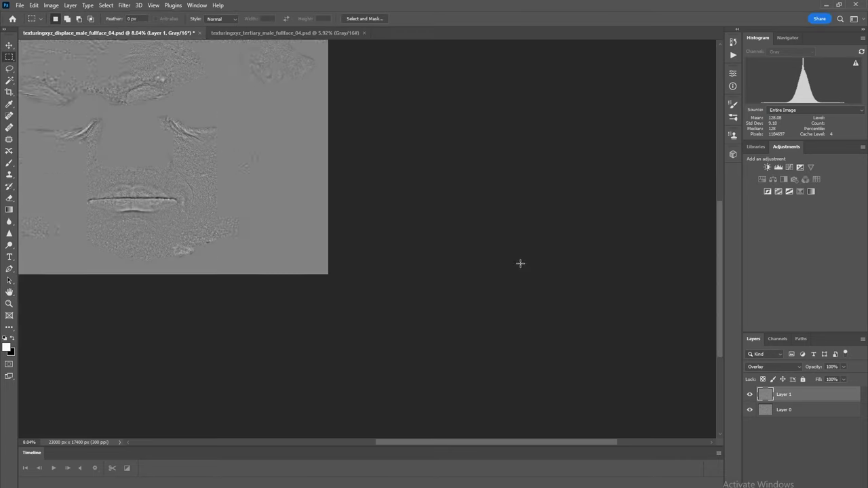
Save a copy of the combined map as a PNG file named MaleFaceCombine10k, overwriting the existing file
left_click_drag(143, 186, 377, 250)
scroll(378, 249, "up", 8, "alt")
left_click(20, 5)
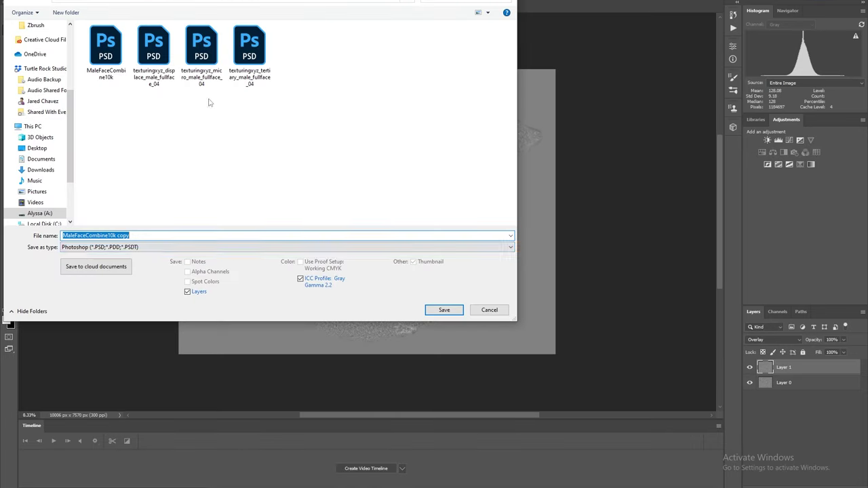
left_click(135, 247)
left_click(85, 323)
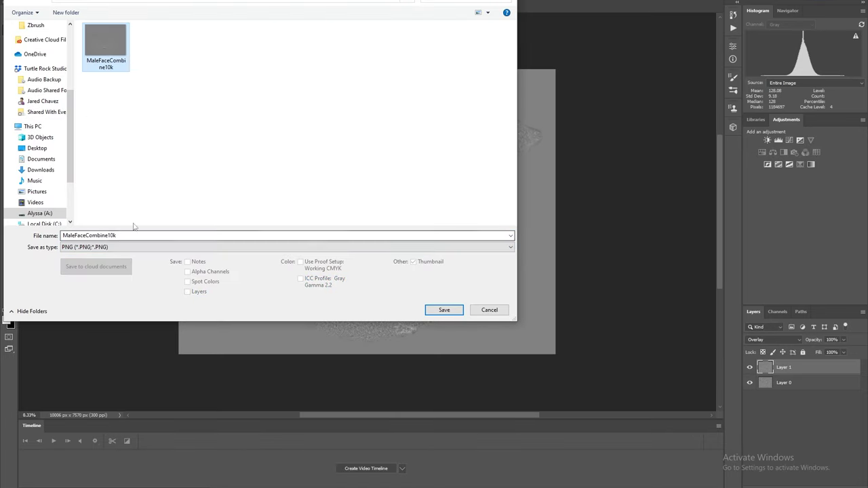
left_click(445, 309)
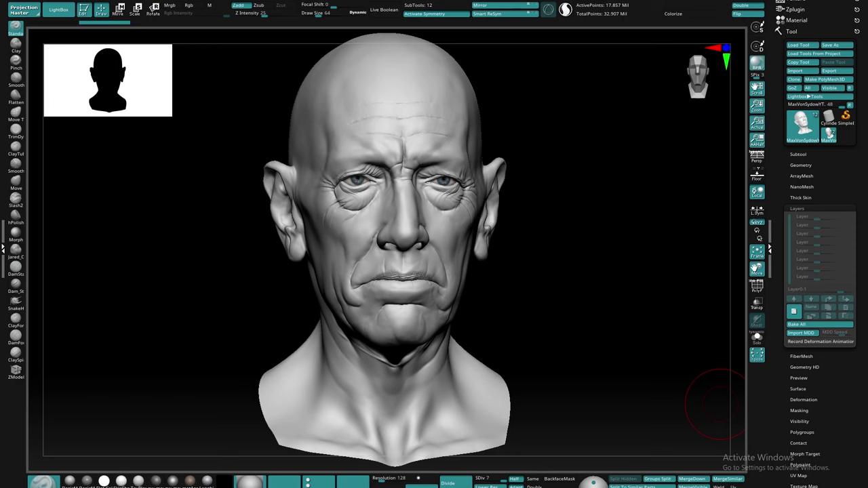
Switch to ZBrush and store a morph target for the head sculpt
mouse_move(562, 269)
left_mouse_down()
mouse_move(549, 273)
mouse_move(542, 294)
mouse_move(556, 292)
mouse_move(575, 259)
left_mouse_up()
left_click(804, 209)
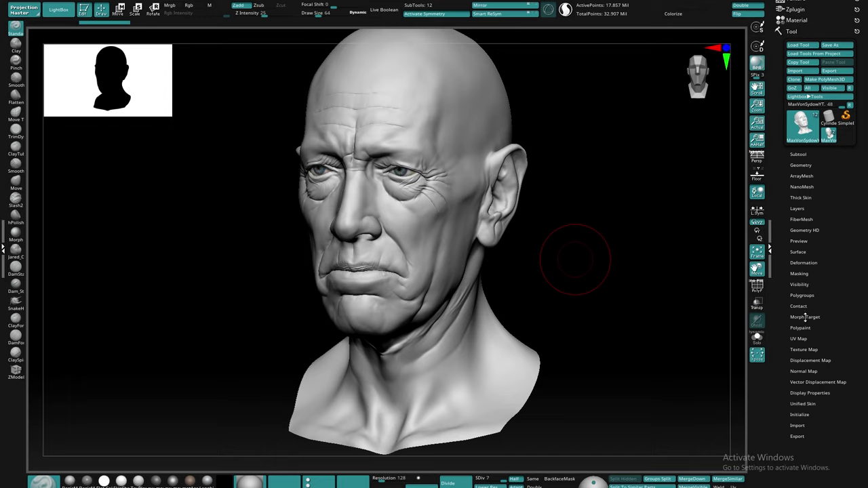
left_click(805, 317)
left_click(810, 334)
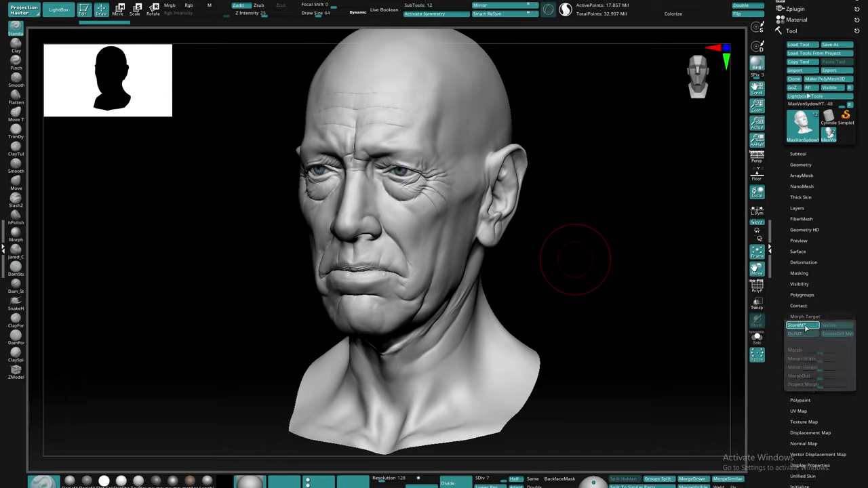
left_click(797, 326)
Create a new sculpting layer on the head and name it NewSkin
left_click_drag(571, 252, 589, 272)
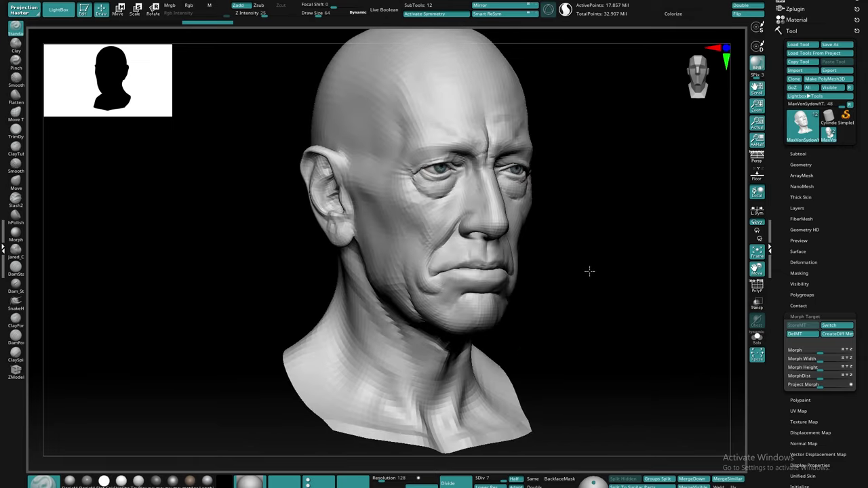
left_click(797, 208)
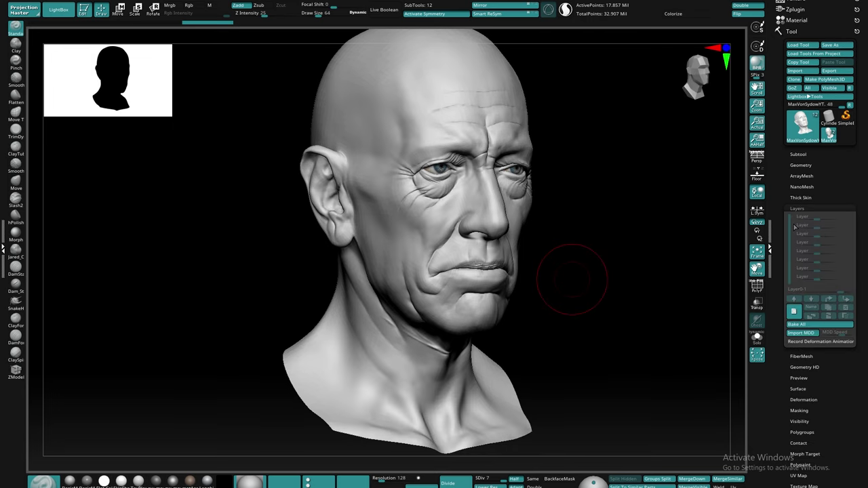
left_click(793, 310)
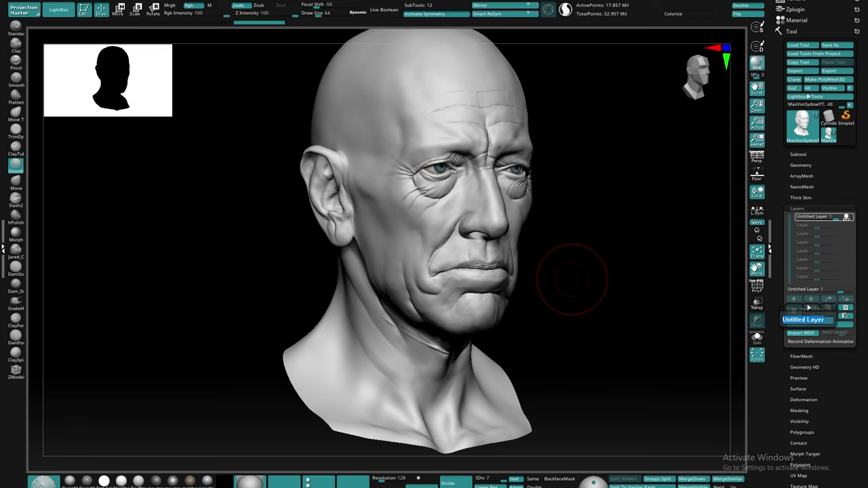
Dock the Texture palette in the side tray and import the combined male face map as a texture
left_click_drag(577, 264, 535, 258)
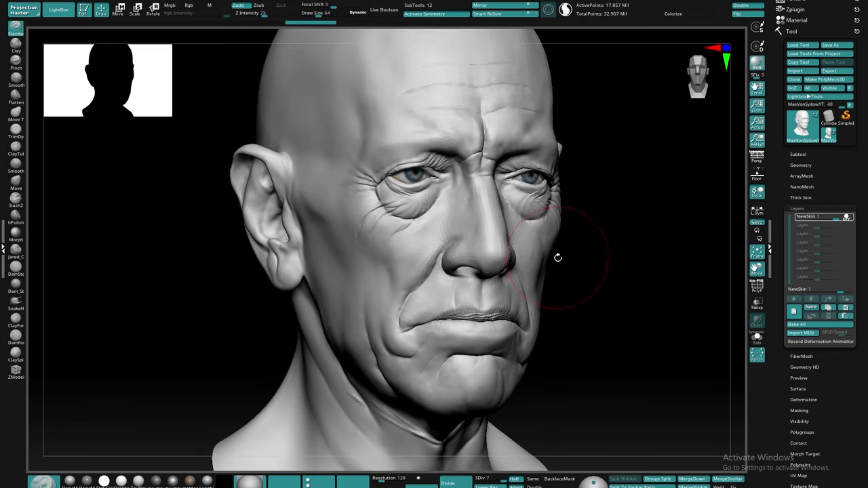
key("t")
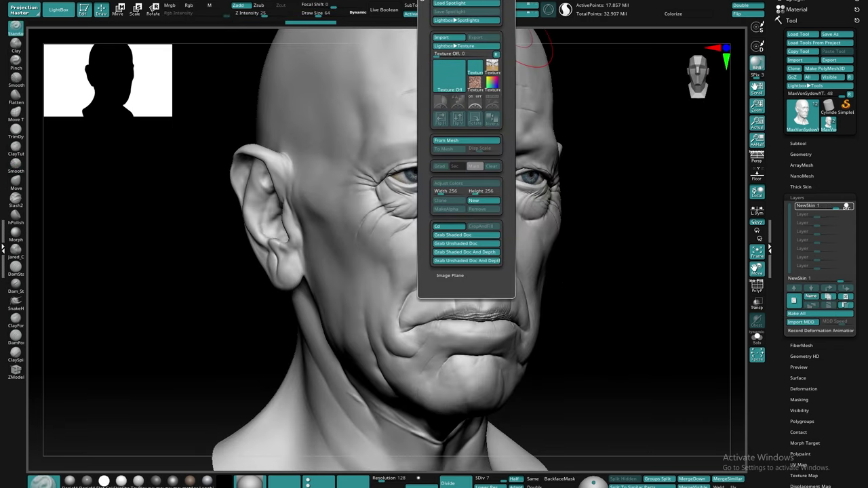
left_click(422, 3)
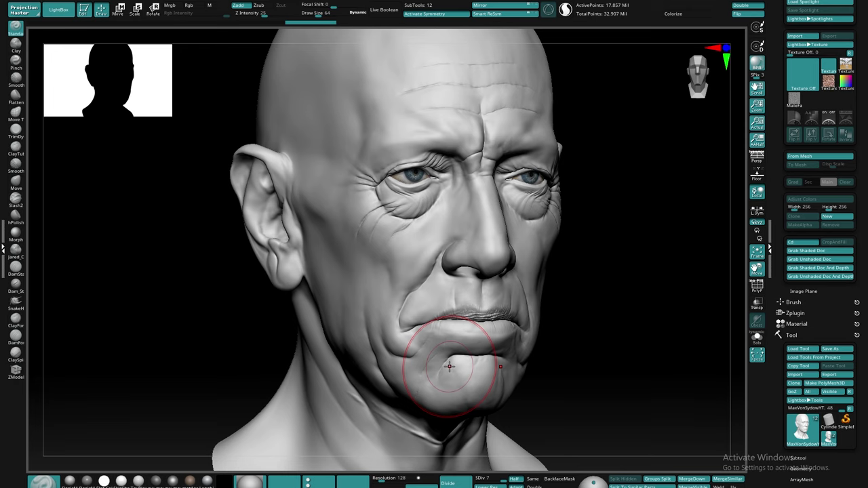
Select the MaleFaceCombine10k texture, load it into Spotlight and scale it down over the side of the face
left_click(794, 101)
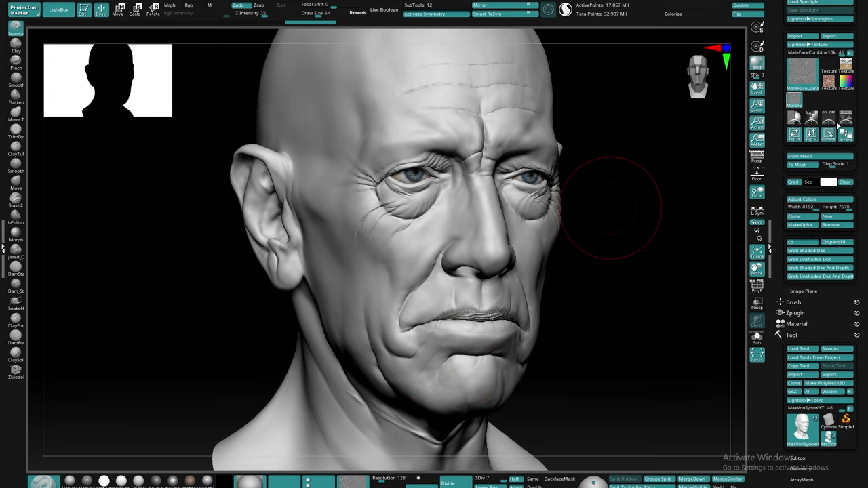
left_click(755, 86)
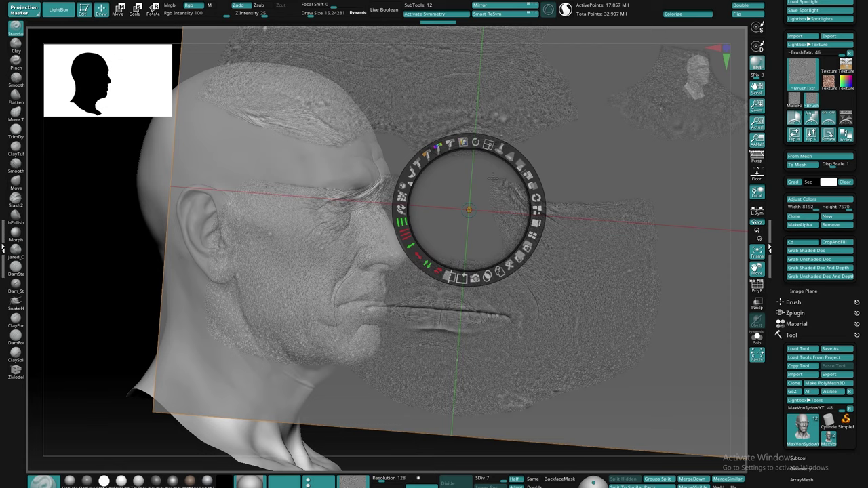
mouse_move(488, 143)
left_mouse_down()
mouse_move(476, 141)
mouse_move(468, 178)
mouse_move(463, 155)
mouse_move(460, 191)
mouse_move(466, 186)
left_mouse_up()
key("z")
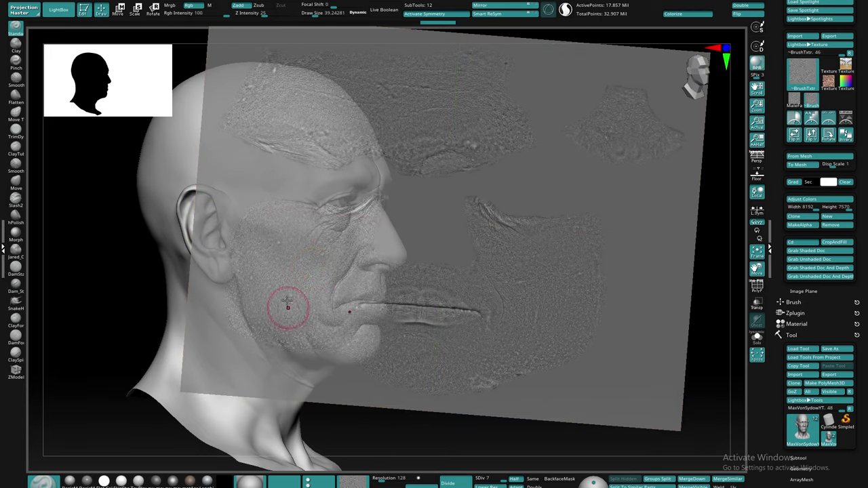
Paint a test patch of the skin map onto the cheek with Zadd on, inspect it without Spotlight, and undo it
left_click_drag(292, 325, 271, 305)
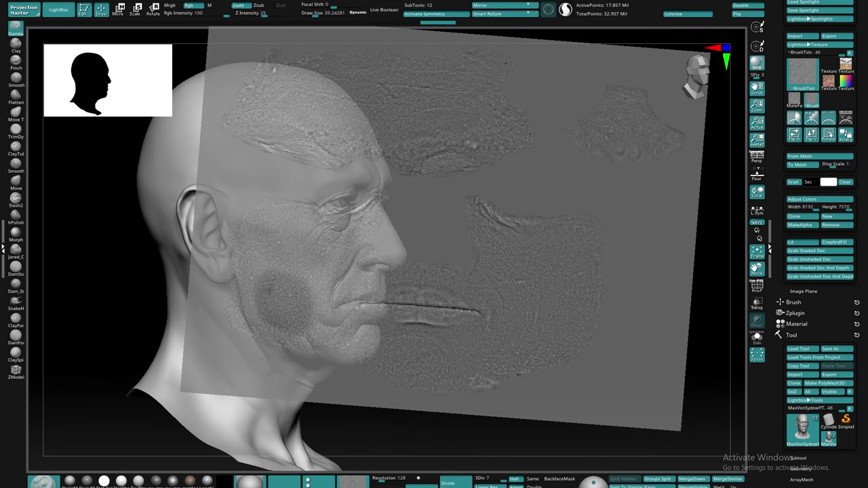
key("shift+z")
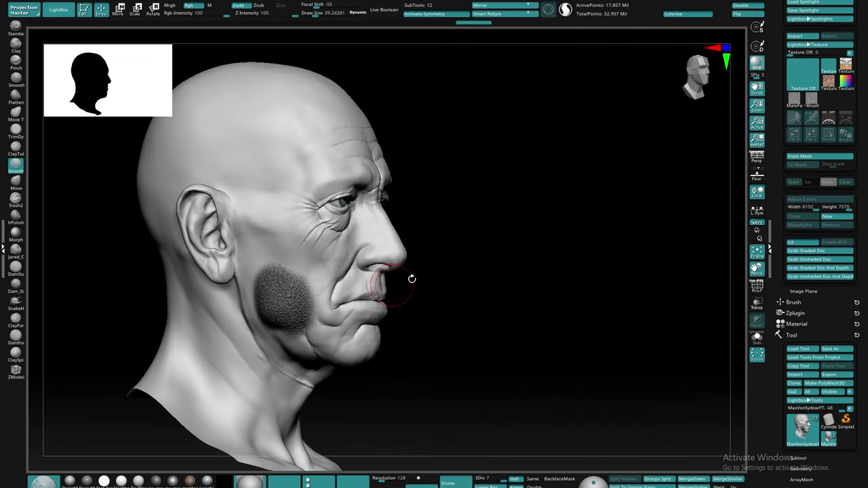
left_click_drag(411, 278, 321, 289)
right_click_drag(323, 302, 360, 304)
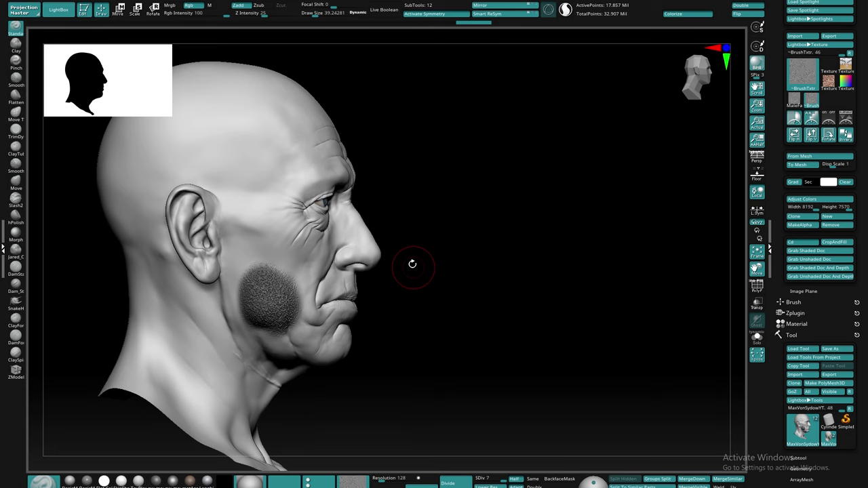
right_click_drag(411, 264, 391, 270)
key("ctrl+z")
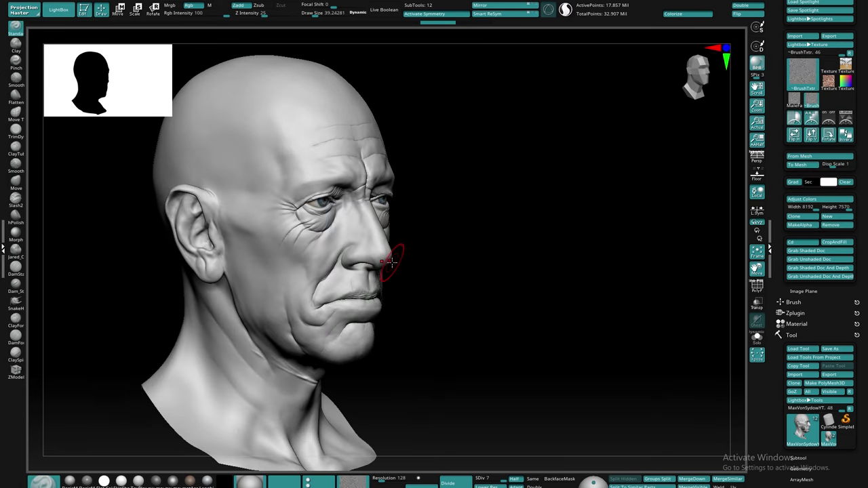
Bring the Spotlight map back, turn off Zadd and paint the map onto the cheek as colour only
key("shift+z")
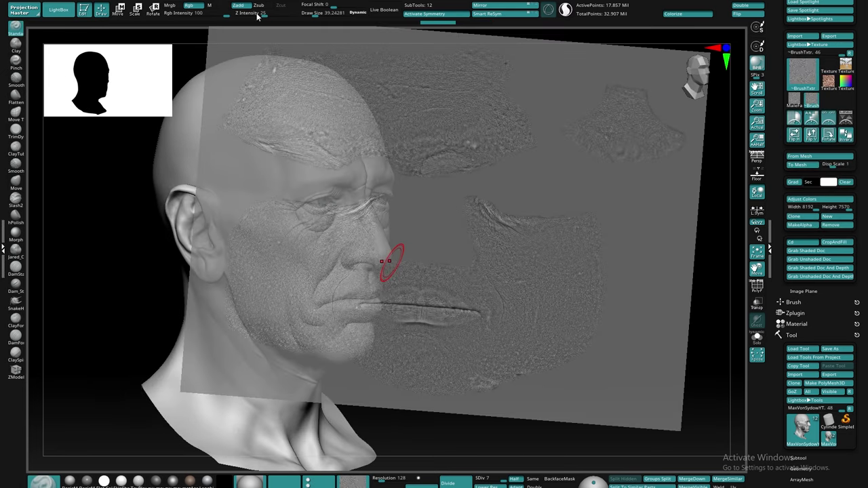
left_click(241, 7)
right_click_drag(388, 259, 412, 264)
left_click_drag(265, 234, 295, 315)
right_click_drag(370, 285, 271, 295)
mouse_move(271, 295)
right_mouse_down("alt")
mouse_move(475, 295)
mouse_move(475, 318)
right_mouse_up("alt")
Rescale, rotate and move the Spotlight map to fit the front of the face while painting its colour
key("z")
left_click_drag(465, 157, 496, 174)
right_click_drag(496, 174, 619, 246, "ctrl")
left_click_drag(452, 155, 426, 158)
key("z")
right_click_drag(620, 246, 522, 247)
left_click_drag(485, 183, 562, 186)
right_click_drag(563, 187, 525, 173, "ctrl")
mouse_move(522, 203)
left_mouse_down()
mouse_move(500, 195)
mouse_move(612, 228)
left_mouse_up()
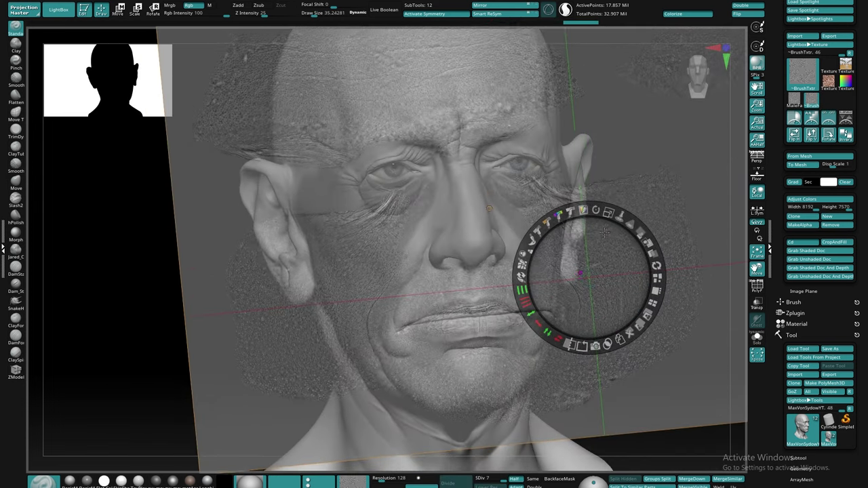
key("z")
Paint the skin map's colour over the cheeks, jaw and the area beside the nose from both sides
right_click_drag(481, 268, 468, 298, "ctrl")
right_click_drag(367, 339, 420, 364)
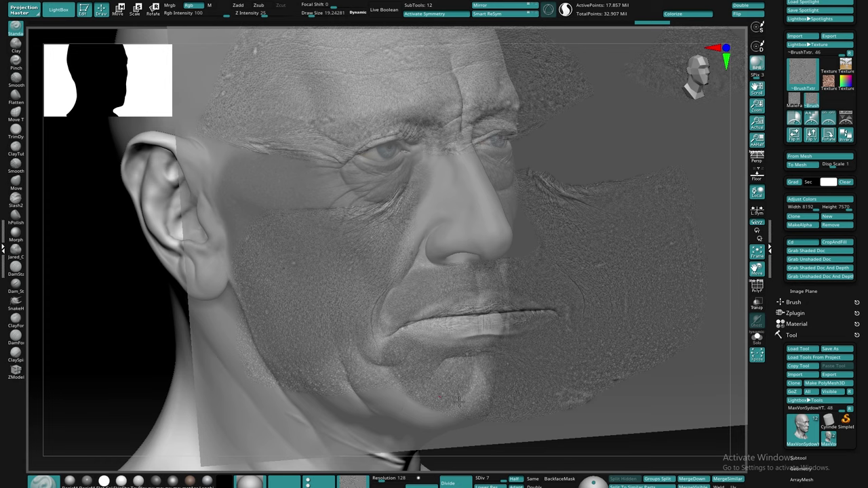
right_click_drag(459, 401, 366, 397)
right_click_drag(630, 437, 583, 428)
mouse_move(618, 294)
left_mouse_down()
mouse_move(631, 339)
mouse_move(680, 304)
mouse_move(647, 304)
mouse_move(641, 318)
left_mouse_up()
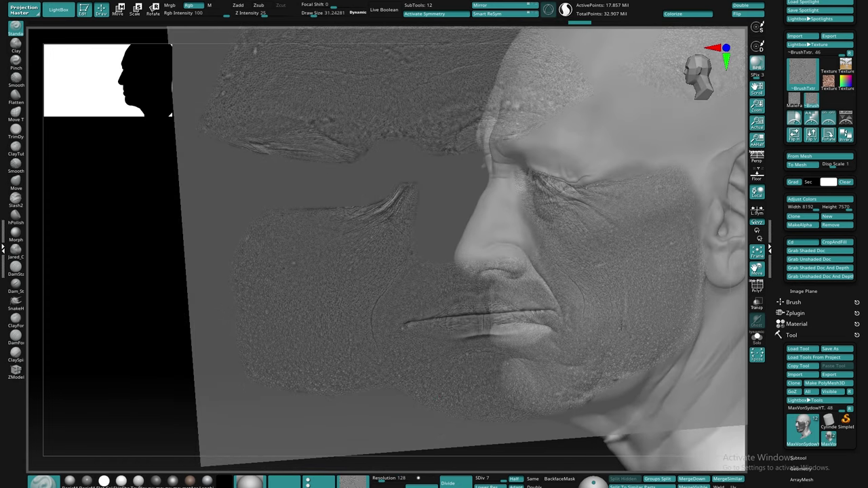
key("shift+z")
mouse_move(488, 326)
right_mouse_down()
mouse_move(614, 327)
mouse_move(558, 271)
mouse_move(576, 272)
right_mouse_up()
key("shift+z")
left_click_drag(576, 271, 566, 260)
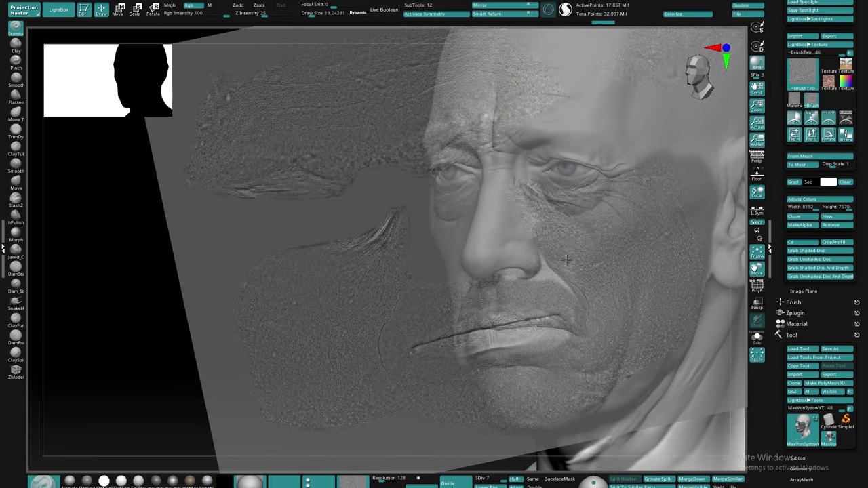
Reposition the Spotlight map so its forehead detail lines up with the forehead of the head
right_click_drag(566, 260, 624, 234)
key("z")
left_click_drag(612, 216, 626, 219)
left_click_drag(606, 285, 641, 343)
key("z")
Paint the skin map's colour across the forehead and temple and hide Spotlight
right_click_drag(631, 183, 614, 164)
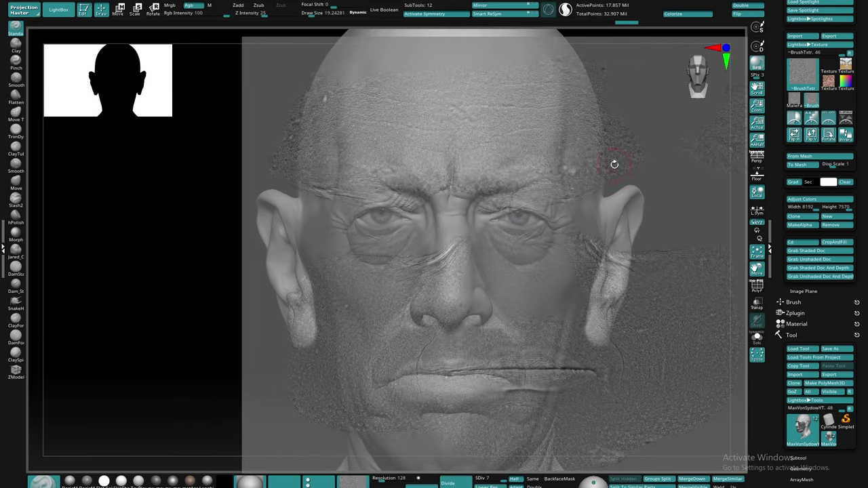
left_click_drag(483, 156, 569, 169)
right_click_drag(569, 170, 611, 173)
left_click_drag(563, 85, 618, 146)
right_click_drag(618, 146, 583, 176)
key("shift+z")
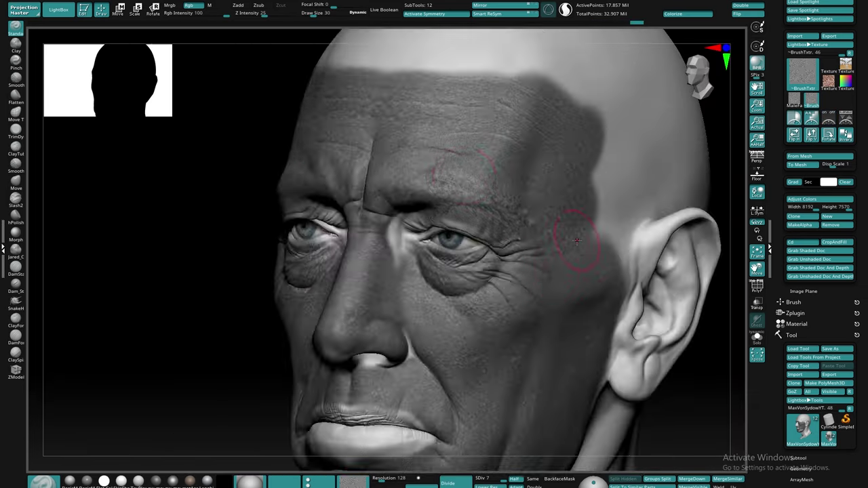
Show Spotlight, realign the map around the eye and temple, and reduce the brush size
right_click_drag(577, 237, 556, 285)
key("shift+z")
key("z")
mouse_move(512, 192)
left_mouse_down()
mouse_move(595, 395)
mouse_move(492, 243)
left_mouse_up()
key("z")
mouse_move(492, 242)
right_mouse_down()
mouse_move(481, 246)
mouse_move(373, 135)
right_mouse_up()
key("[")
key("[")
Move the Spotlight map over the cheek in front of the ear for close-up colour painting
key("shift+z")
mouse_move(321, 98)
right_mouse_down()
mouse_move(380, 146)
mouse_move(325, 120)
mouse_move(426, 174)
mouse_move(507, 289)
right_mouse_up()
key("shift+z")
key("shift+z")
key("shift+z")
key("z")
left_click_drag(507, 289, 622, 312)
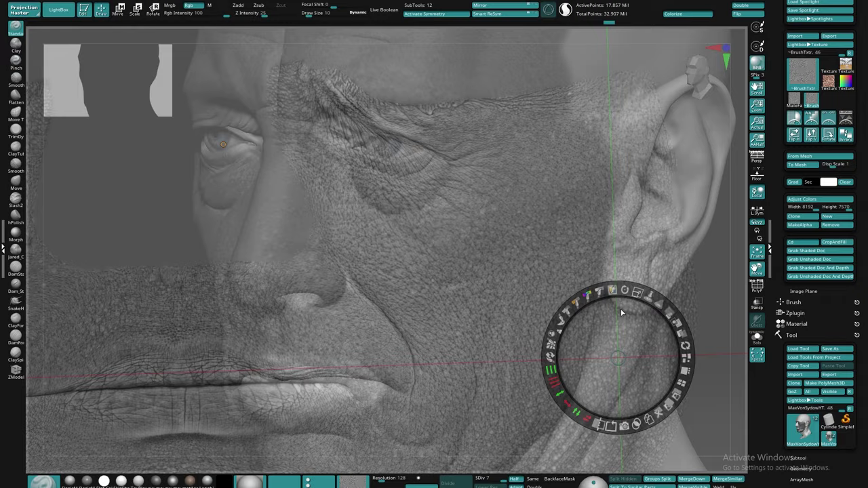
key("z")
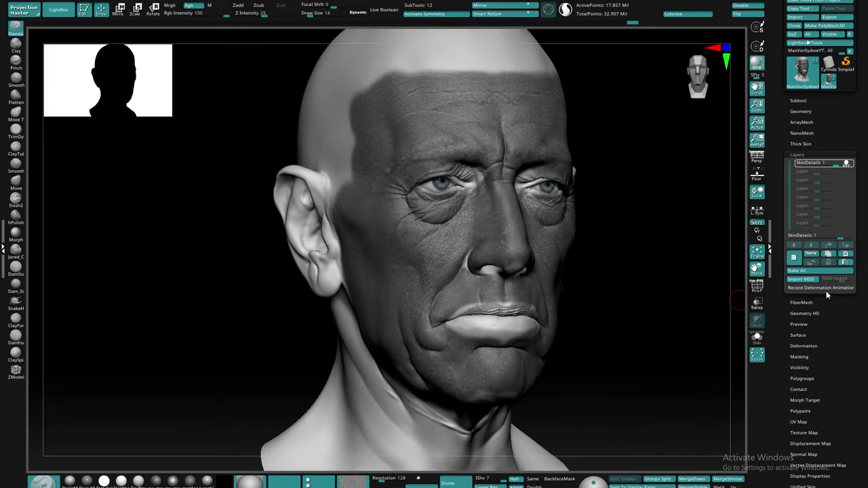
Mask the head by the intensity of its painted colour and turn off the head subtool's polypaint display
left_click(805, 356)
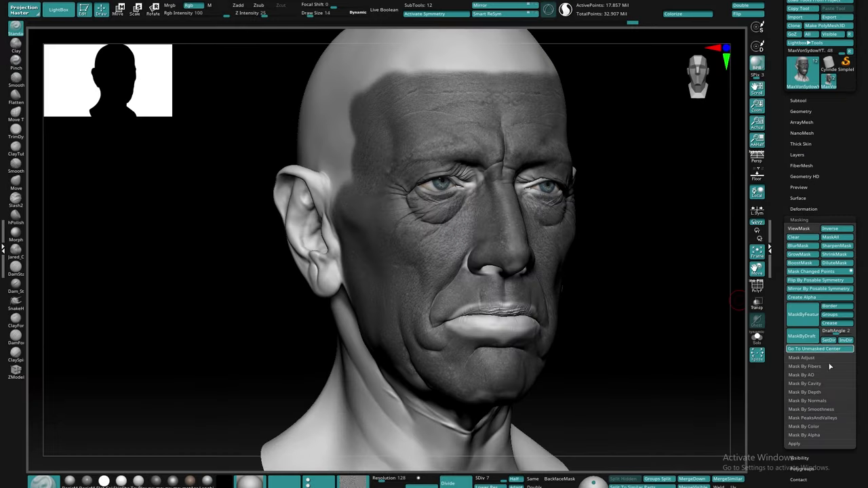
left_click(813, 426)
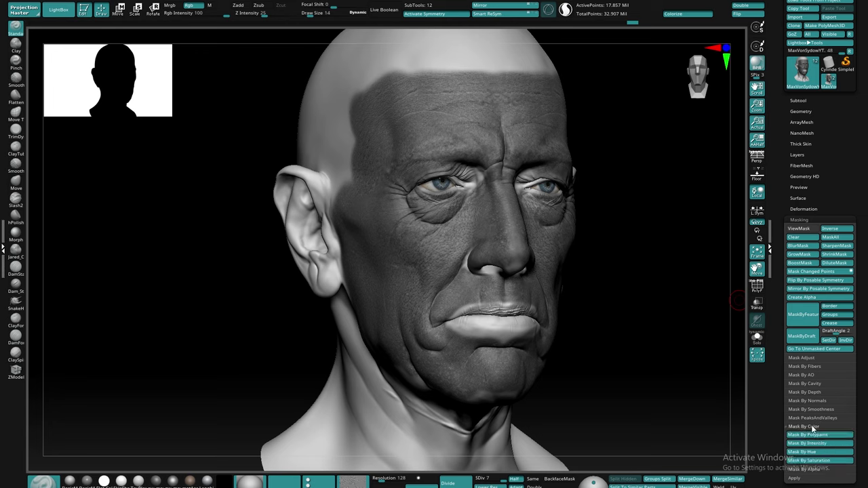
left_click(813, 445)
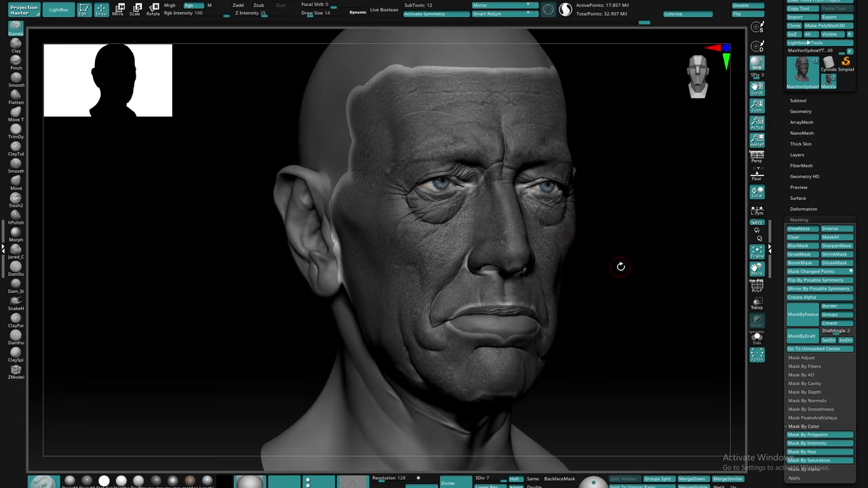
mouse_move(623, 264)
left_mouse_down()
mouse_move(588, 241)
mouse_move(598, 190)
left_mouse_up()
left_click(798, 100)
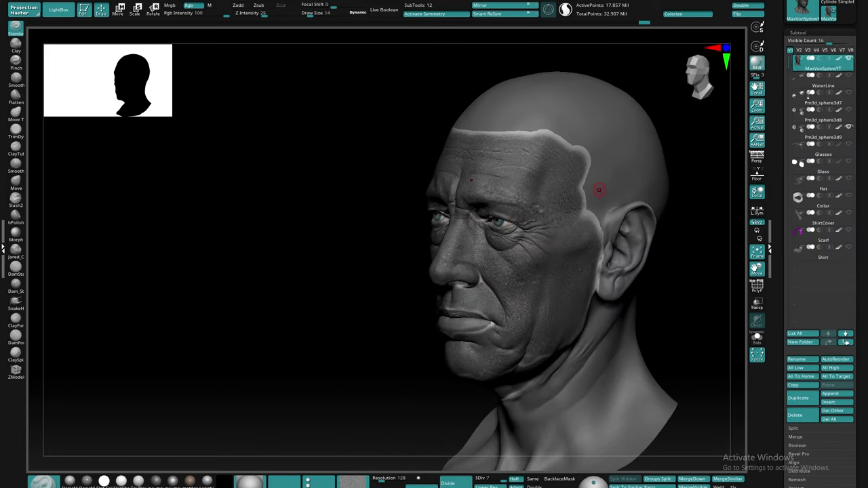
left_click_drag(651, 204, 601, 155)
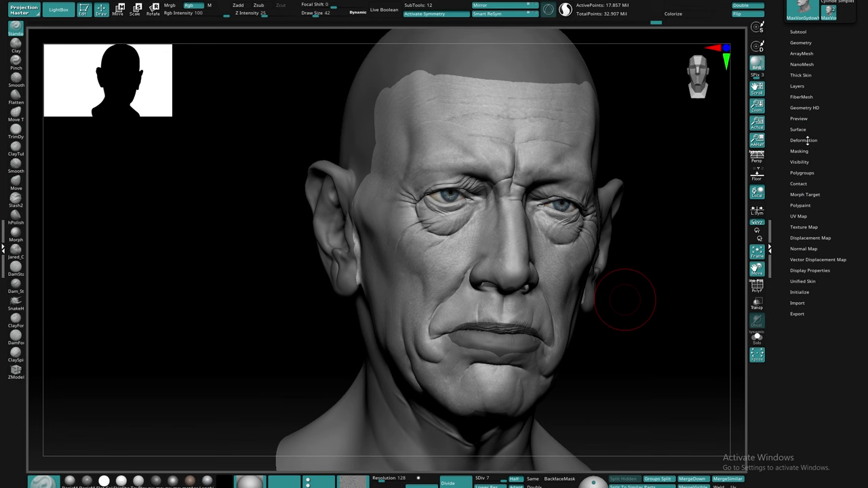
Apply the Inflate Balloon and Inflate deformations to the unmasked face skin and clear the mask
left_click(804, 139)
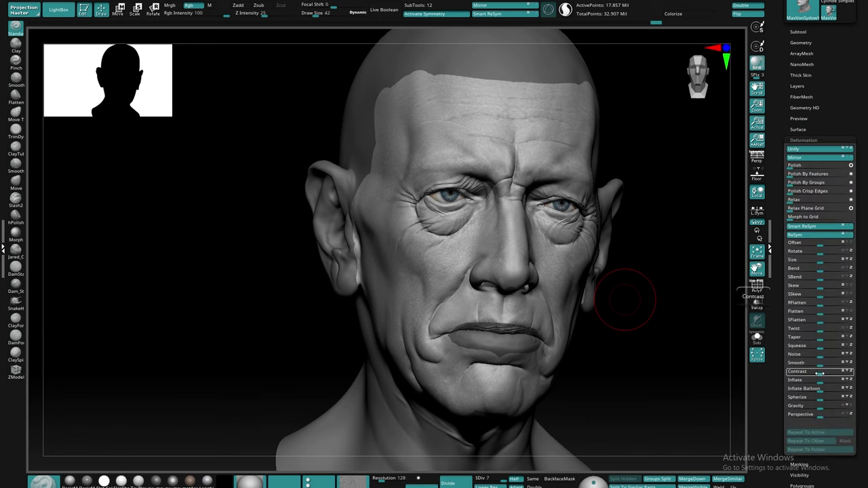
left_click(819, 388)
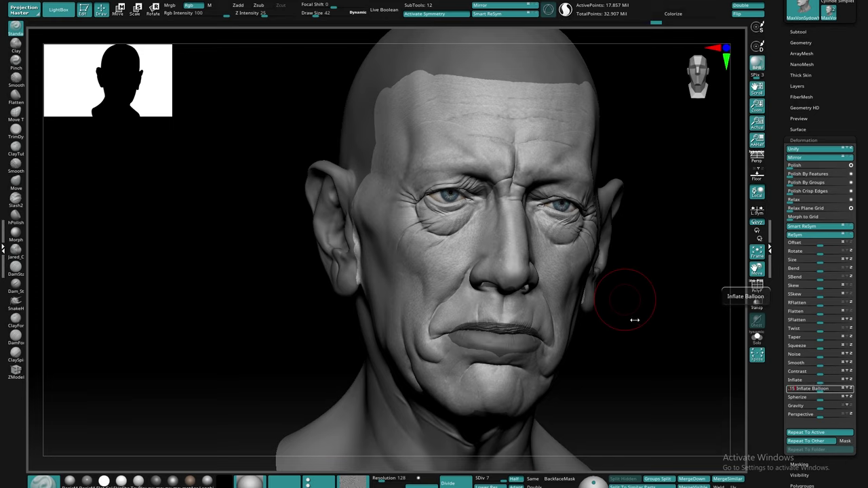
mouse_move(641, 257)
left_mouse_down()
mouse_move(639, 296)
mouse_move(687, 339)
mouse_move(657, 321)
left_mouse_up()
left_click_drag(555, 276, 562, 329)
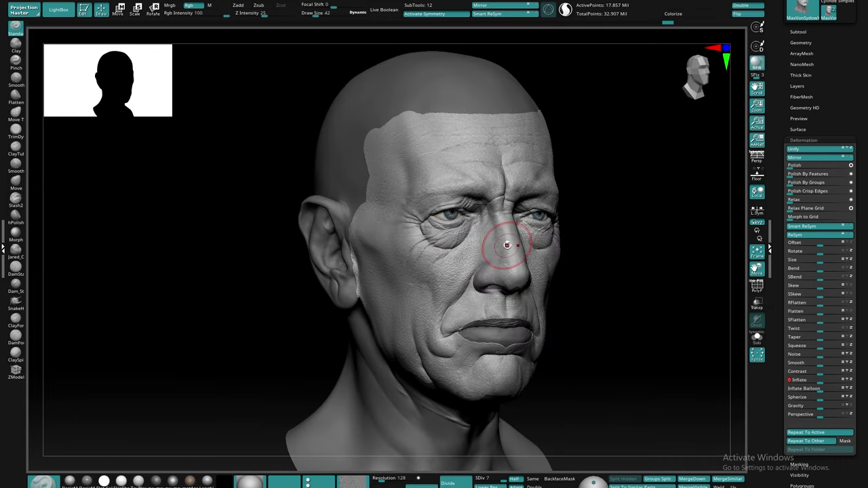
left_click_drag(580, 268, 620, 338)
left_click_drag(493, 282, 543, 326)
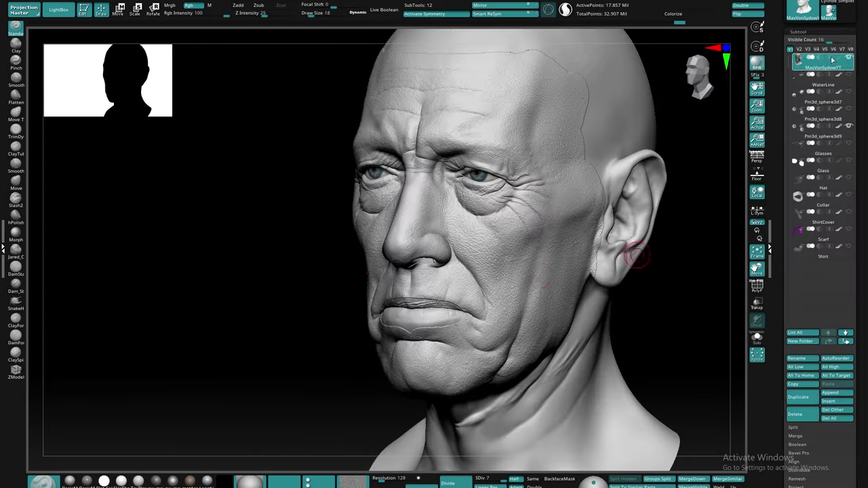
Stop recording on the SkinDetails layer and toggle its visibility to compare the head with and without skin detail
left_click_drag(529, 285, 565, 278)
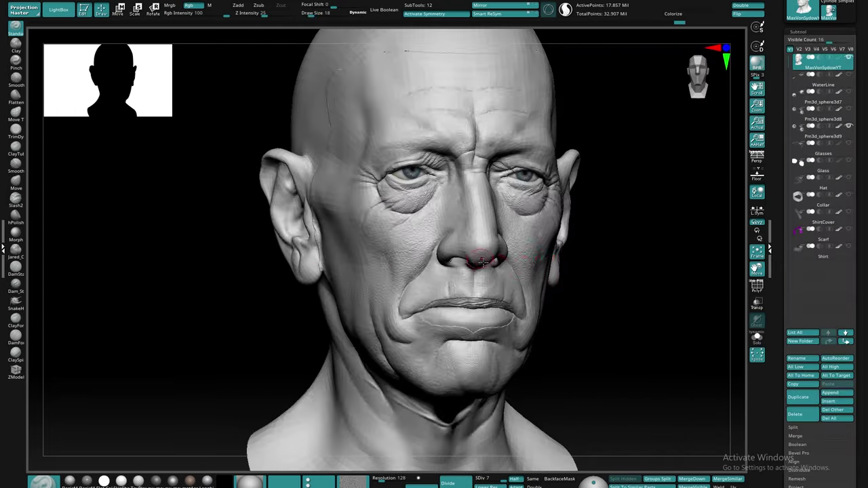
mouse_move(482, 263)
right_mouse_down("ctrl")
mouse_move(513, 278)
mouse_move(494, 267)
mouse_move(504, 281)
mouse_move(570, 279)
mouse_move(427, 328)
mouse_move(481, 219)
mouse_move(461, 280)
mouse_move(440, 296)
mouse_move(665, 326)
mouse_move(640, 333)
mouse_move(676, 330)
mouse_move(581, 329)
mouse_move(624, 312)
mouse_move(558, 305)
mouse_move(535, 316)
mouse_move(574, 324)
mouse_move(556, 328)
mouse_move(556, 296)
right_mouse_up("ctrl")
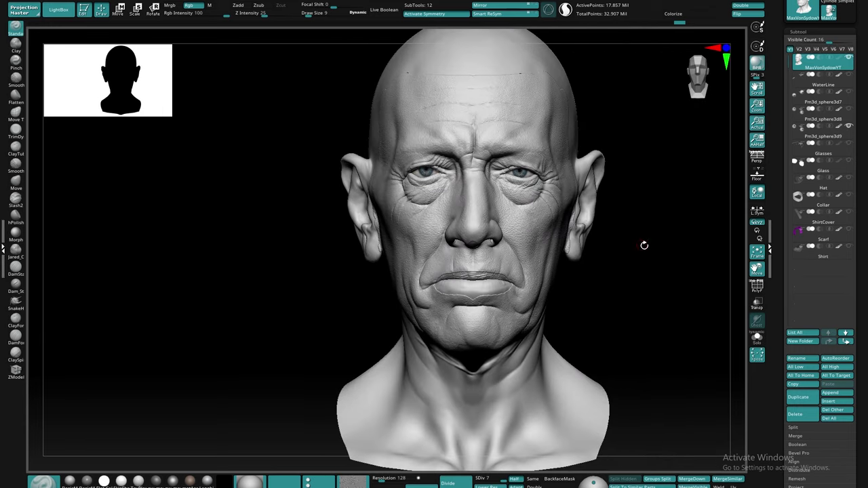
right_click_drag(618, 302, 592, 325)
left_click(798, 32)
left_click(798, 88)
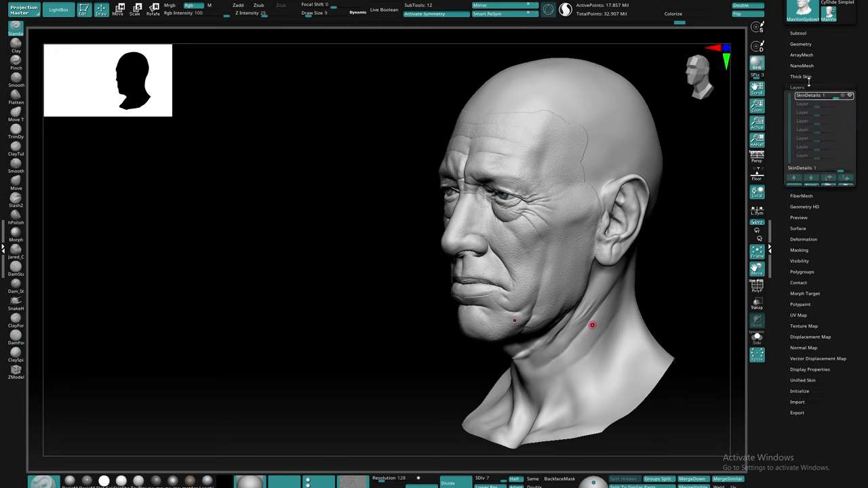
left_click(851, 97)
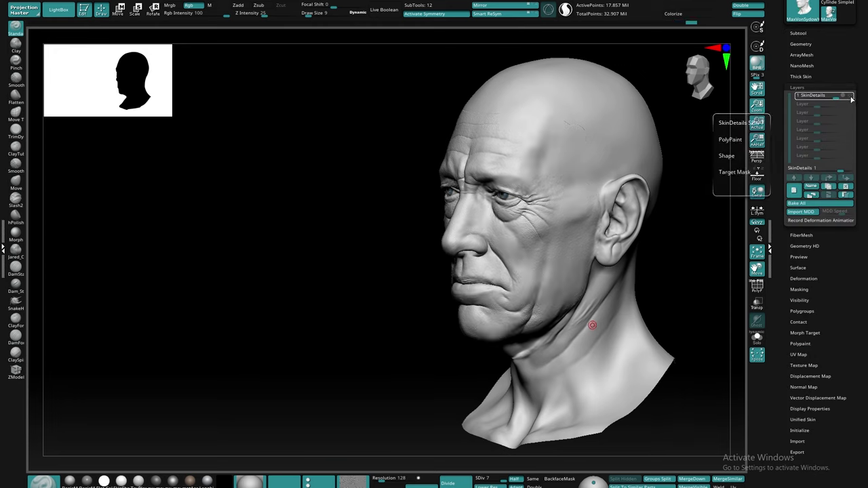
left_click(850, 97)
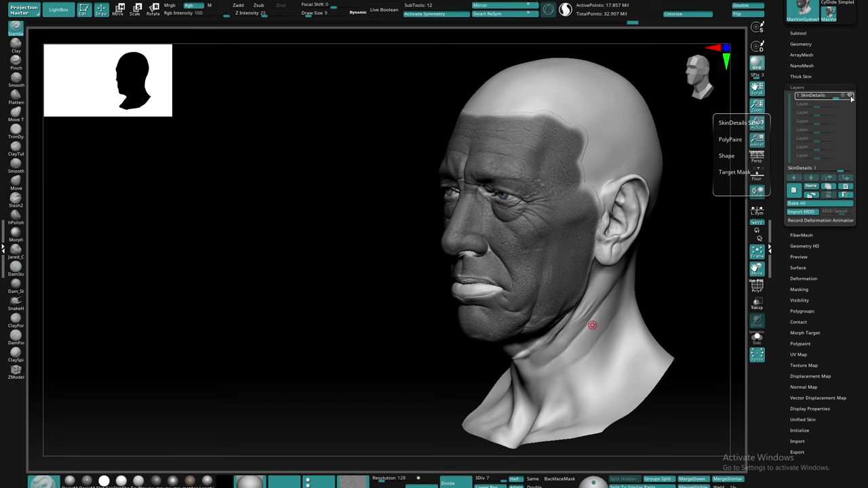
left_click(850, 96)
right_click_drag(562, 203, 594, 266, "ctrl")
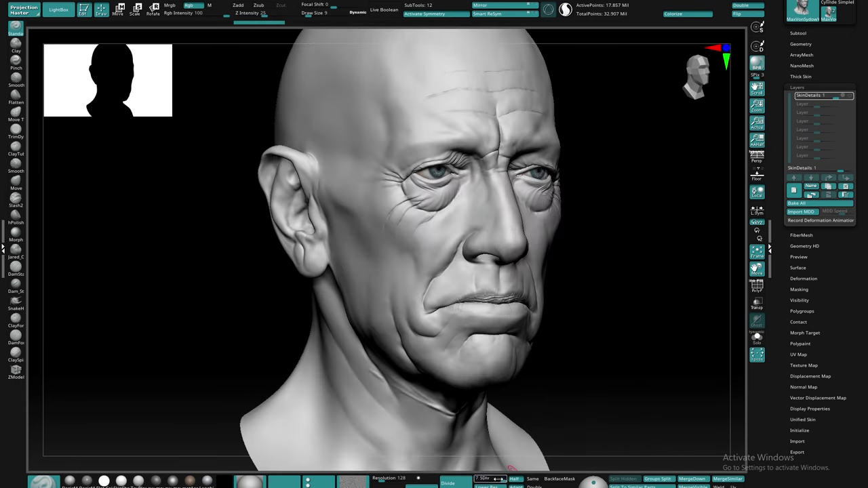
Add a second sculpting layer to the head and name it Deflate
right_click_drag(620, 277, 626, 251, "shift")
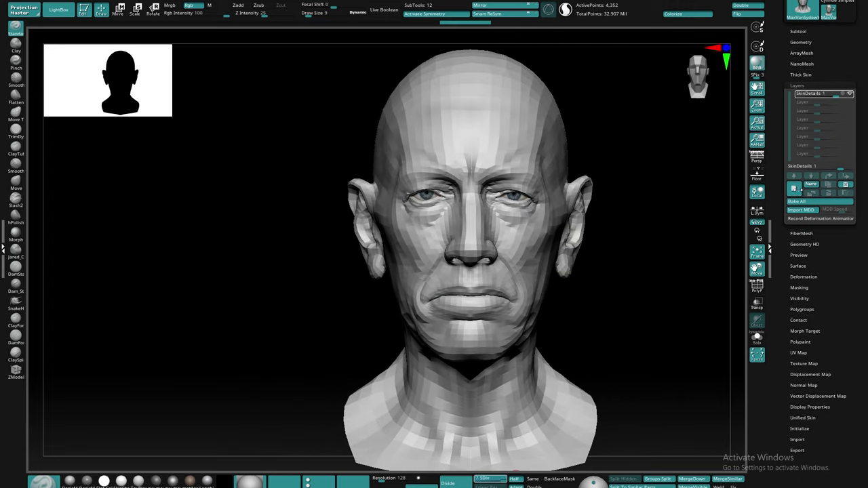
left_click(795, 190)
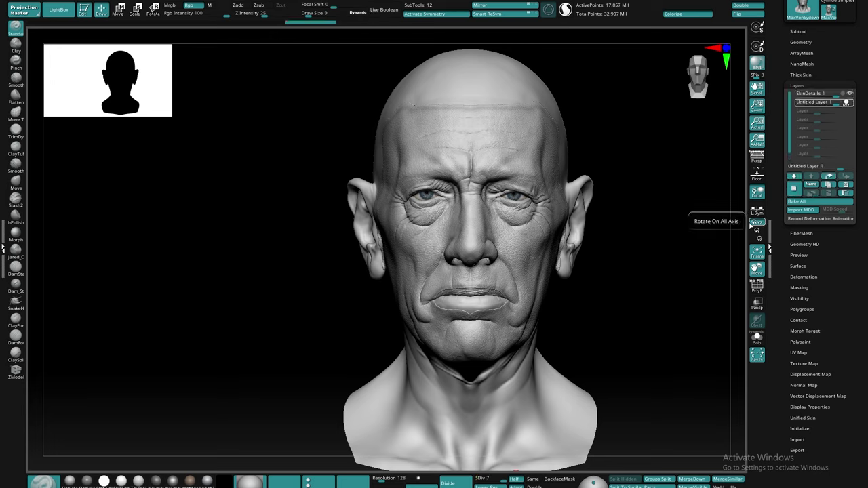
left_click(812, 184)
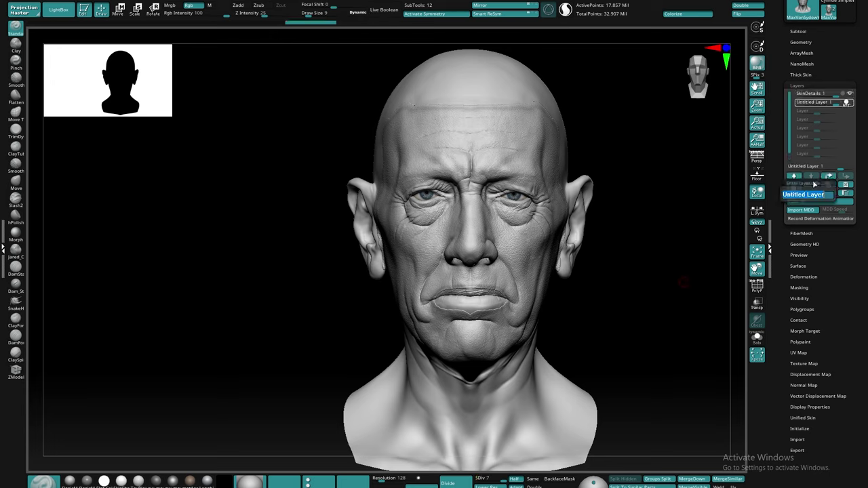
type("De")
key("Return")
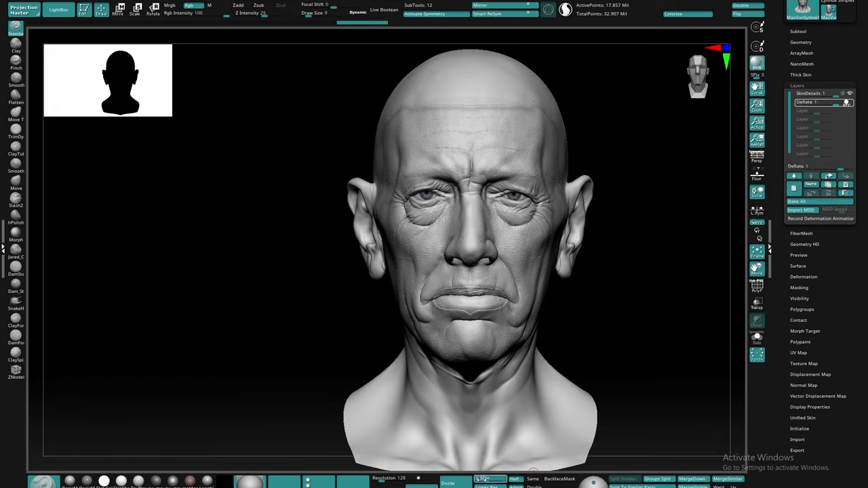
Import a saved head mesh into the Deflate layer at subdivision level 1, and return the head to level 7
left_click(472, 461)
left_click_drag(651, 279, 629, 284)
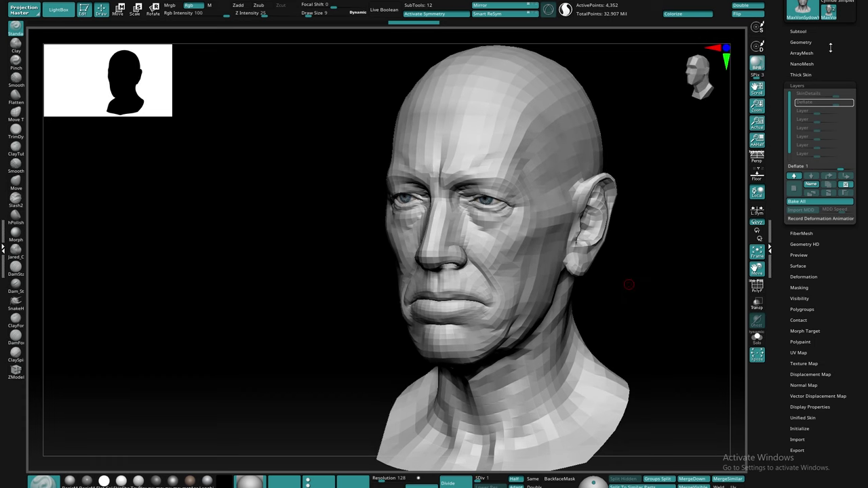
left_click_drag(837, 48, 838, 121)
left_click(799, 20)
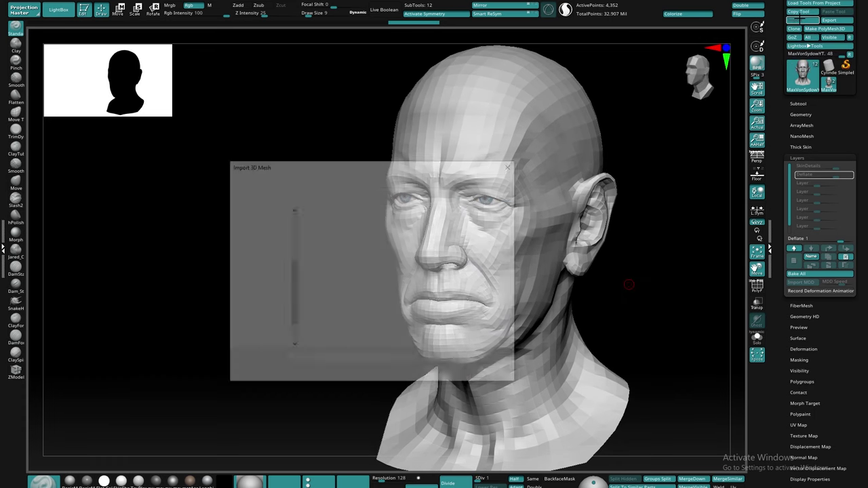
left_click(347, 318)
left_click(445, 374)
mouse_move(592, 302)
left_mouse_down()
mouse_move(604, 295)
mouse_move(604, 309)
left_mouse_up()
left_click(505, 478)
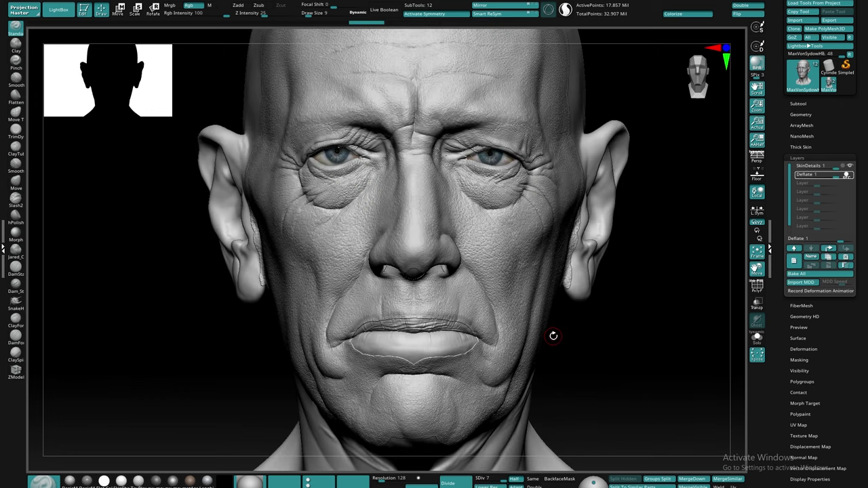
Stop recording on the Deflate layer and inspect the skin relief from the front and three-quarter side
left_click(847, 175)
left_click_drag(579, 323, 577, 291, "alt")
left_click_drag(576, 291, 607, 306)
left_click_drag(622, 340, 620, 299, "alt")
left_click_drag(549, 299, 587, 318)
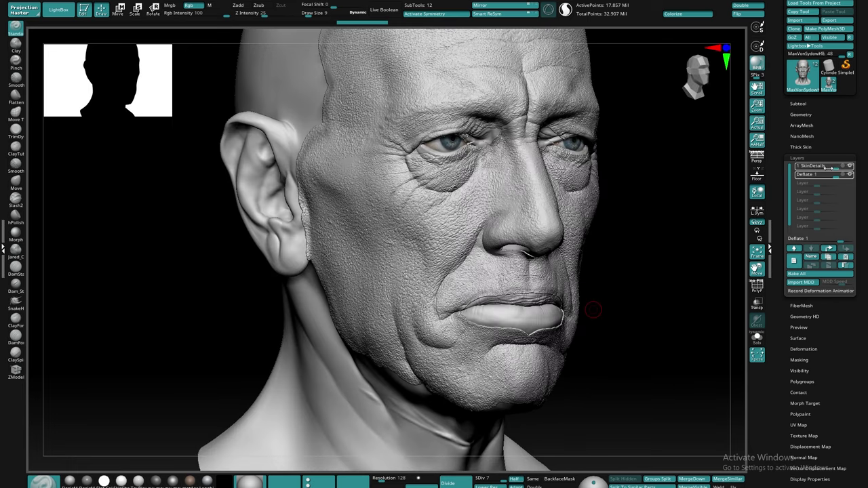
Lower the intensity of the SkinDetails layer to 0.25
left_click_drag(831, 170, 823, 175)
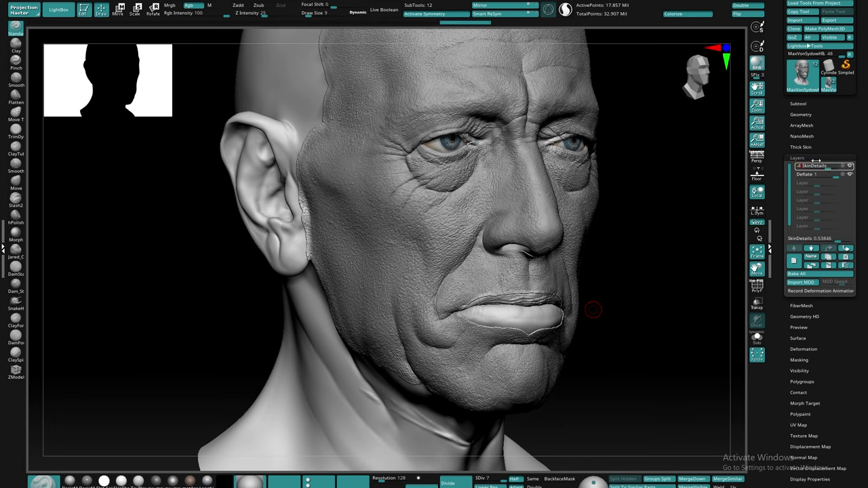
key("Return")
left_click_drag(655, 253, 644, 251)
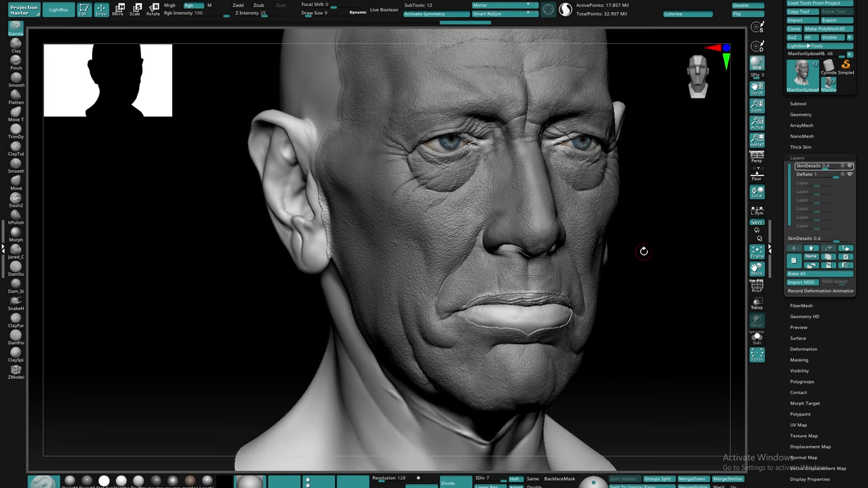
left_click_drag(825, 167, 819, 169)
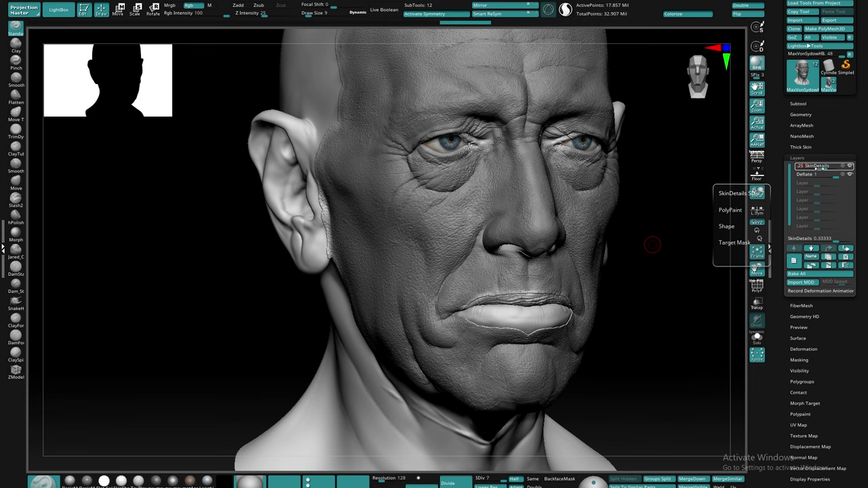
left_click_drag(644, 276, 636, 262, "shift")
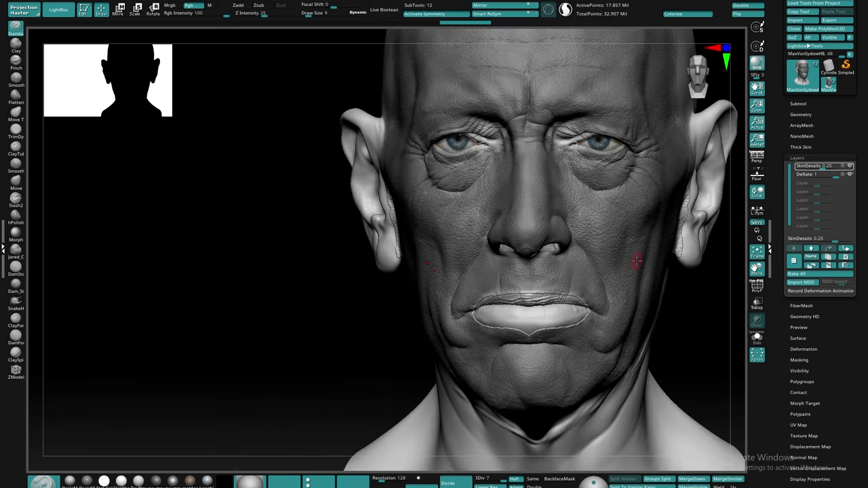
Turn off the head's polypaint display and toggle the Deflate layer's visibility to compare the face with and without it
left_click(798, 103)
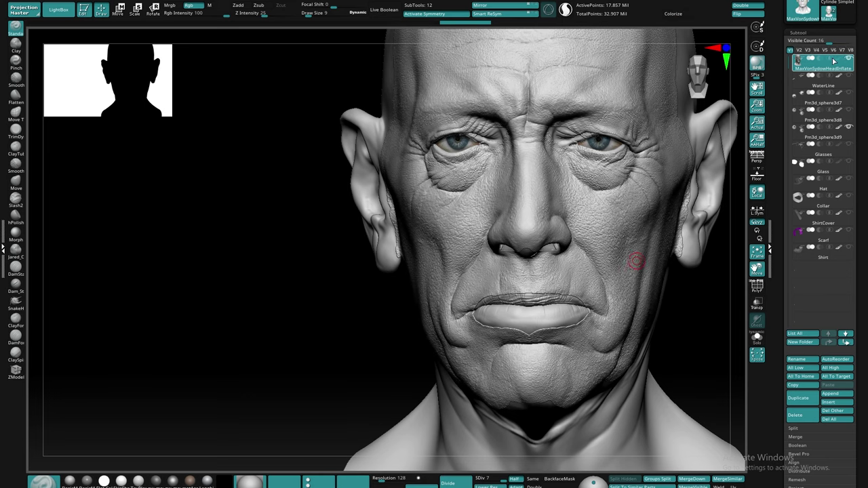
left_click(807, 32)
left_click(797, 86)
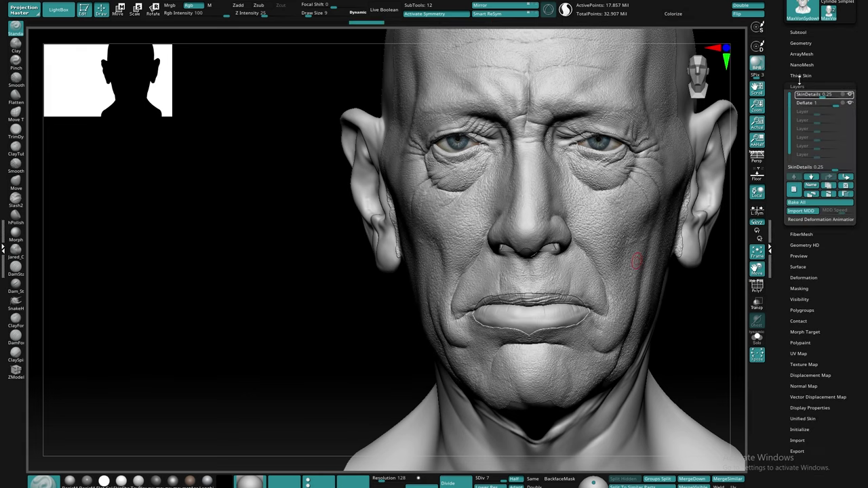
left_click(851, 104)
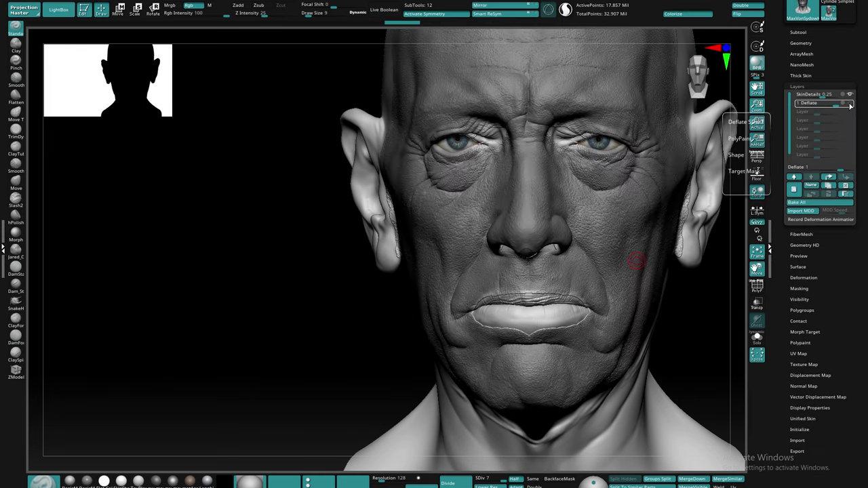
left_click(851, 104)
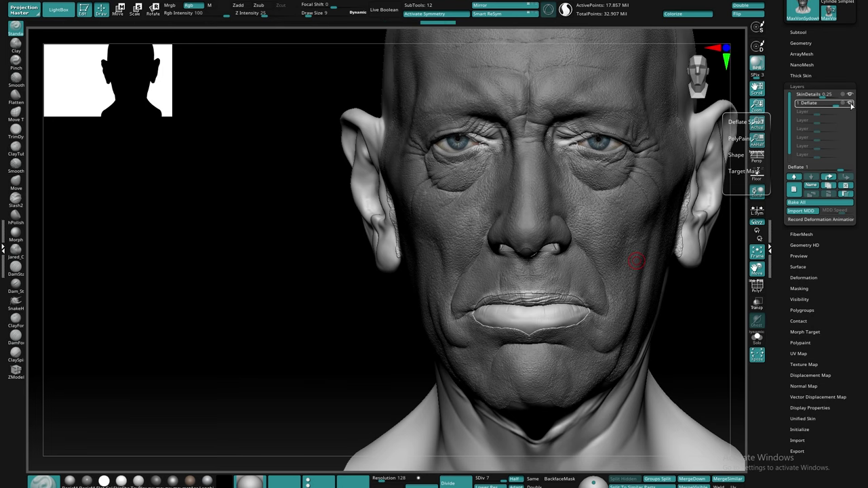
Turn off the head subtool's polypaint display again and examine the skin detail and its outer border around the face
right_click_drag(636, 261, 563, 271, "ctrl")
right_click_drag(563, 272, 669, 295)
left_click_drag(669, 295, 649, 285)
left_click(807, 32)
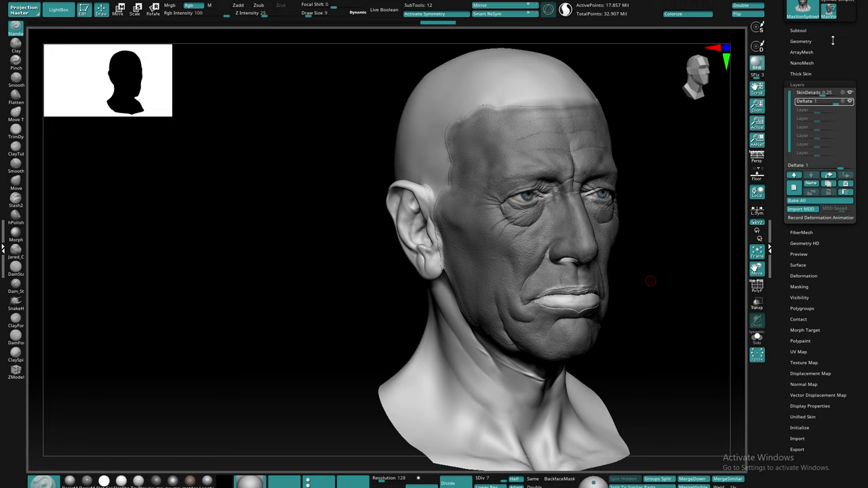
left_click(839, 57)
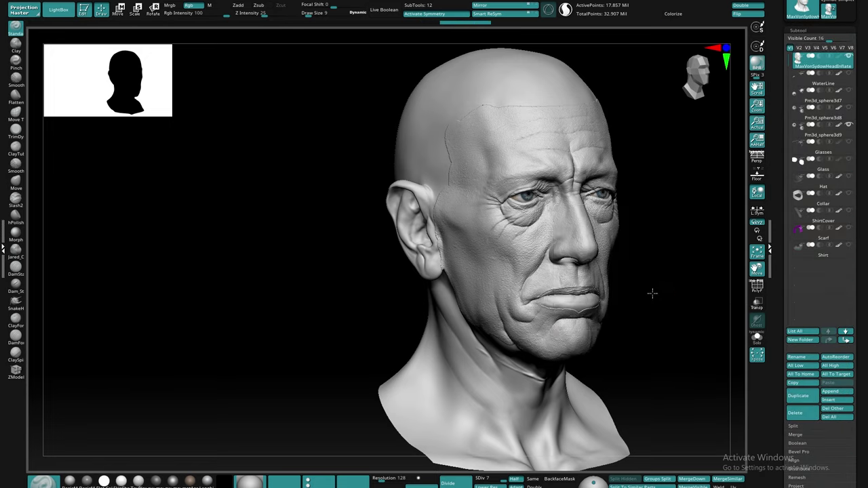
left_click_drag(653, 293, 607, 298)
right_click_drag(669, 305, 548, 282, "alt")
left_click_drag(547, 280, 591, 298)
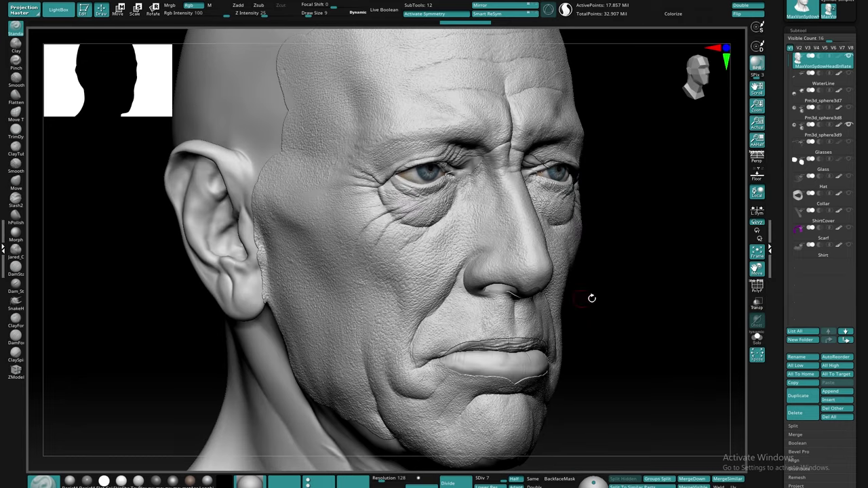
left_click_drag(621, 324, 606, 299)
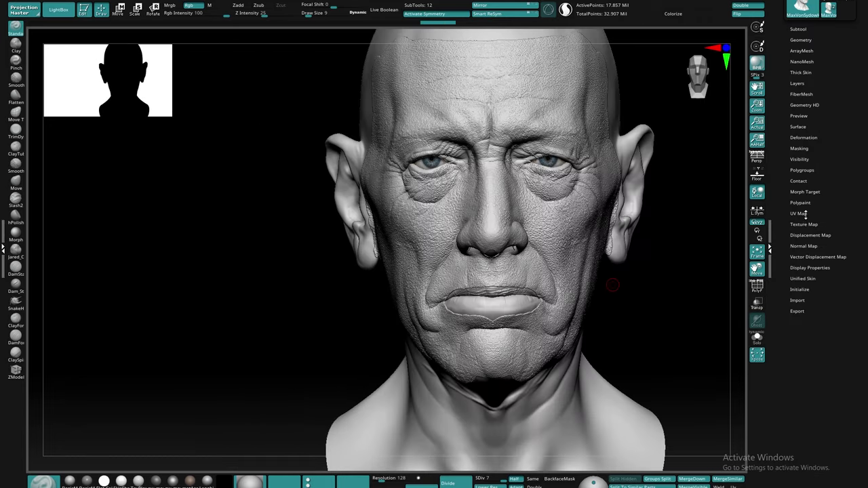
Restore the smooth lips from the stored morph target using the Morph brush with Draw Size 14 and Z Intensity 9
left_click(807, 193)
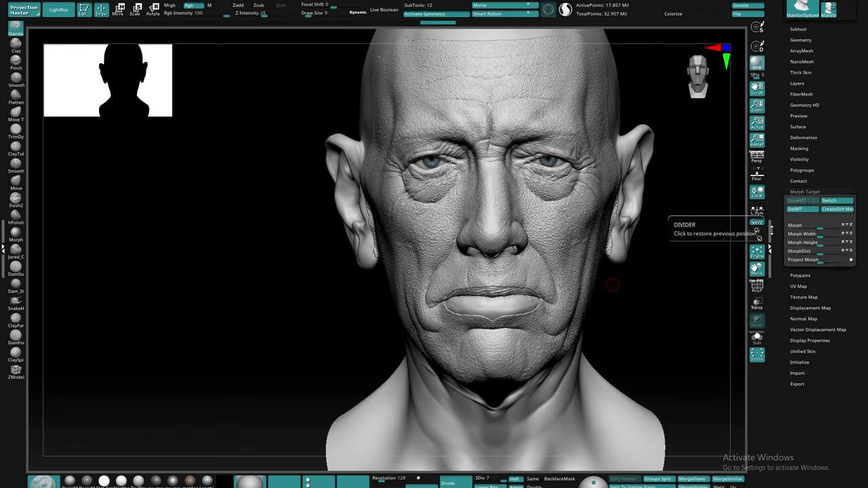
left_click(24, 181)
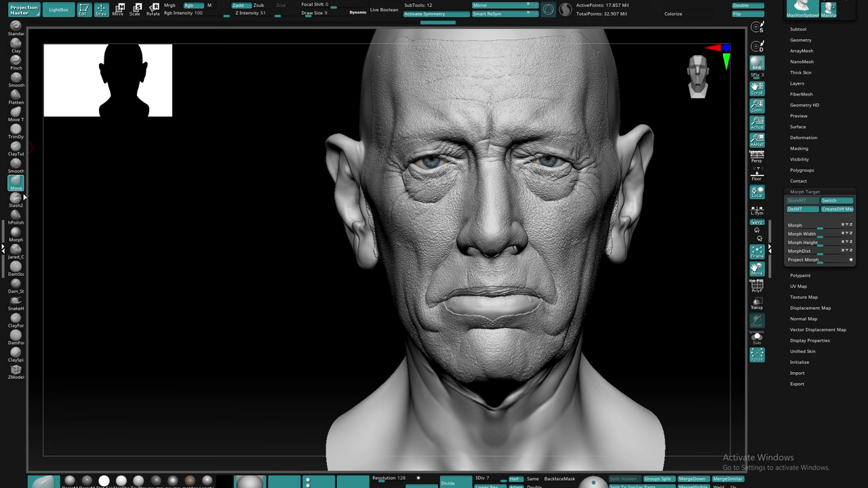
left_click(20, 239)
mouse_move(475, 204)
right_mouse_down("alt")
mouse_move(535, 299)
mouse_move(499, 291)
right_mouse_up("alt")
left_click_drag(481, 288, 539, 288)
right_click_drag(535, 288, 618, 287)
left_click_drag(468, 283, 377, 307)
key("]")
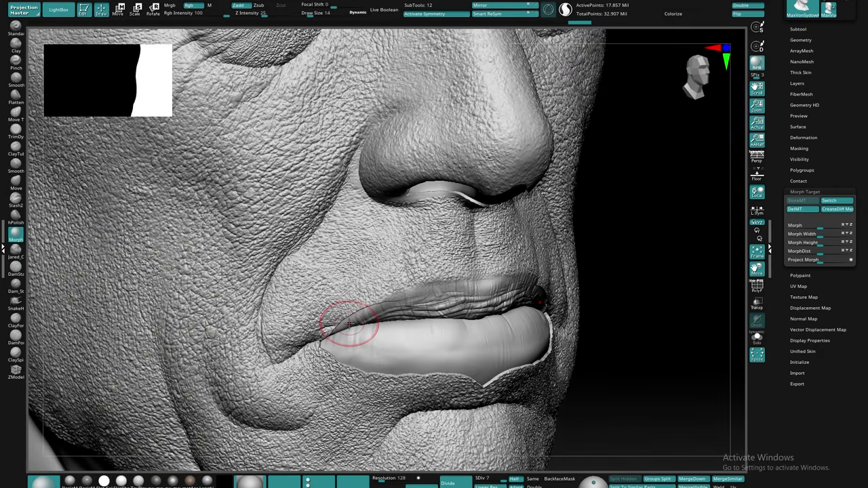
left_click_drag(257, 13, 246, 14)
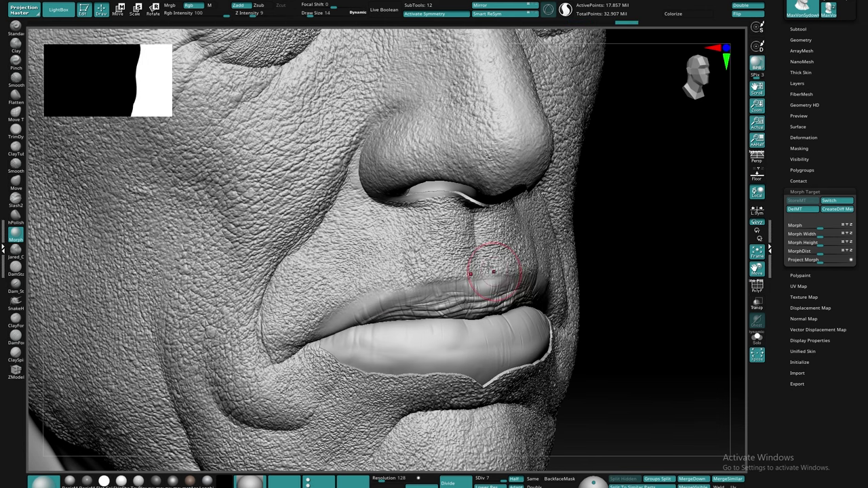
mouse_move(494, 262)
right_mouse_down()
mouse_move(411, 333)
mouse_move(459, 301)
mouse_move(522, 287)
right_mouse_up()
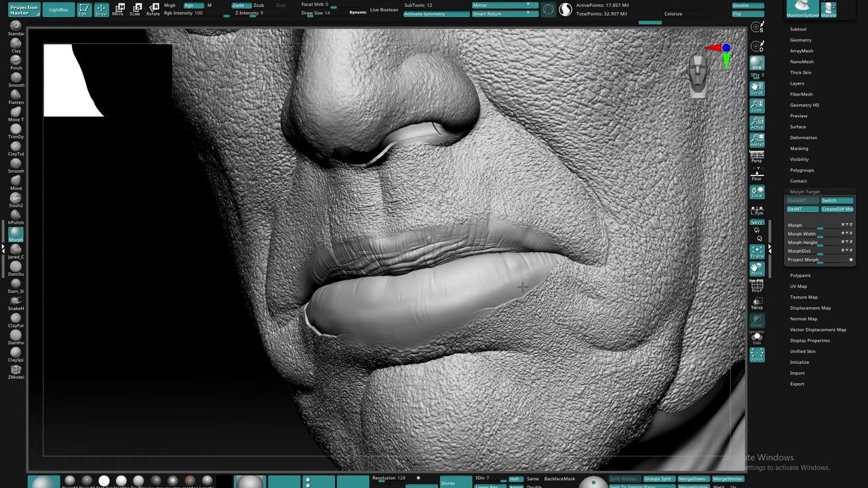
left_click_drag(529, 286, 547, 255)
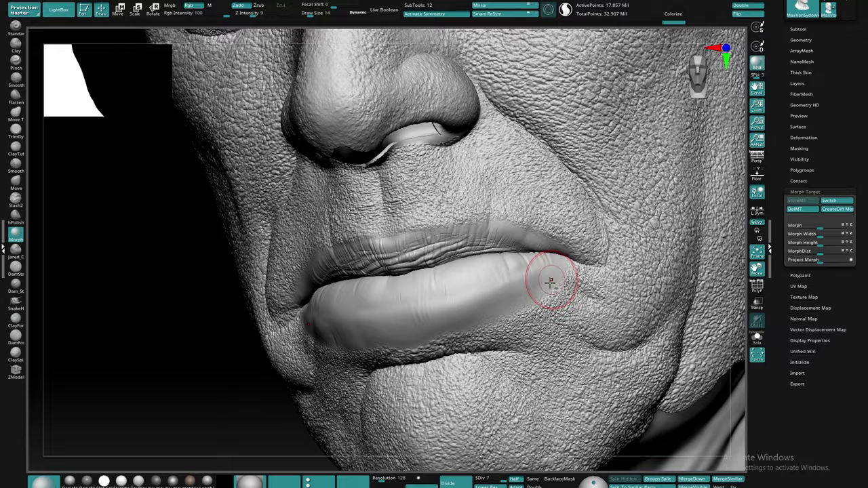
Fade the hard edge of the skin detail at the temple and in front of the ear with the Morph brush
right_click_drag(550, 282, 489, 237, "ctrl")
mouse_move(489, 272)
right_mouse_down()
mouse_move(542, 295)
mouse_move(457, 352)
right_mouse_up()
key("f")
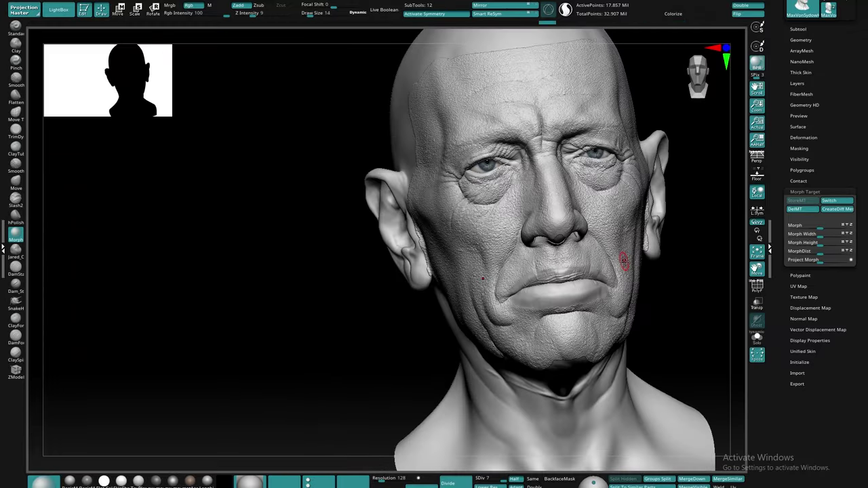
right_click_drag(624, 261, 620, 145)
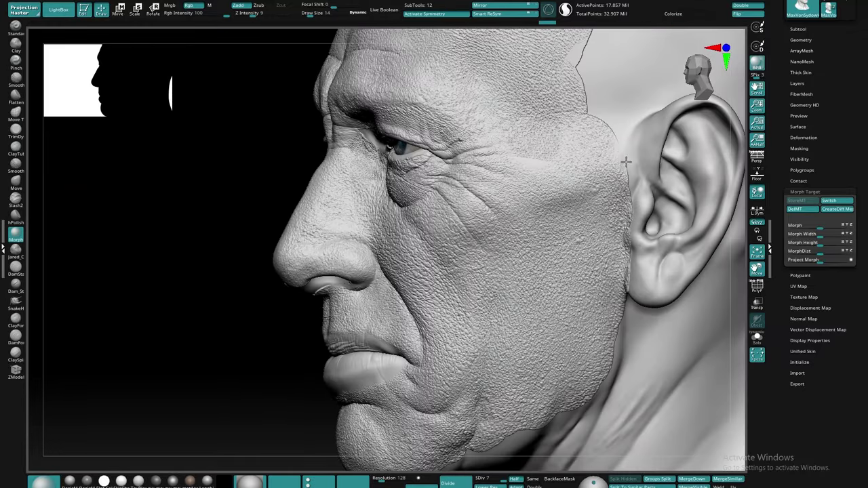
right_click_drag(571, 61, 565, 172)
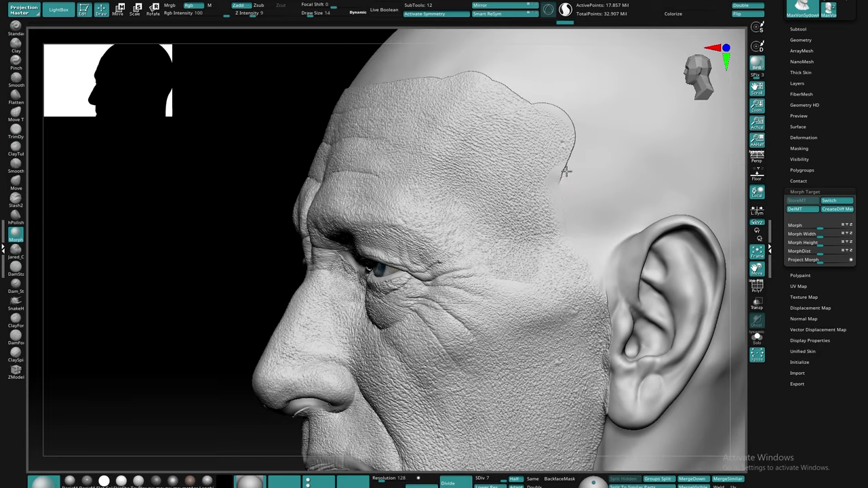
left_click_drag(595, 262, 611, 328)
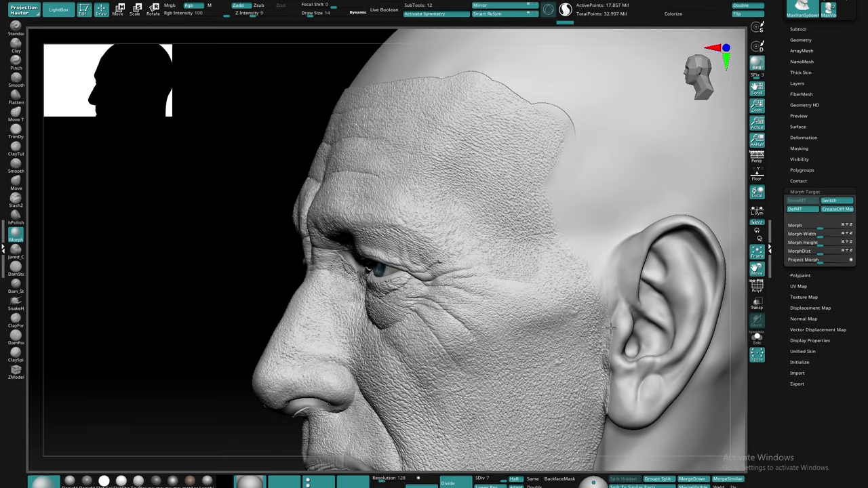
Blend the border of the skin detail below the ear and along the jawline into the smooth neck
mouse_move(608, 345)
right_mouse_down()
mouse_move(571, 277)
mouse_move(584, 244)
right_mouse_up()
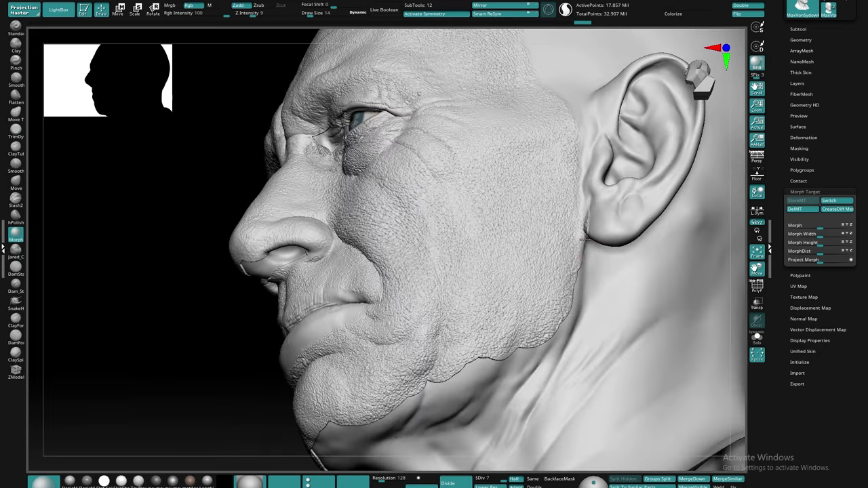
left_click_drag(555, 329, 512, 350)
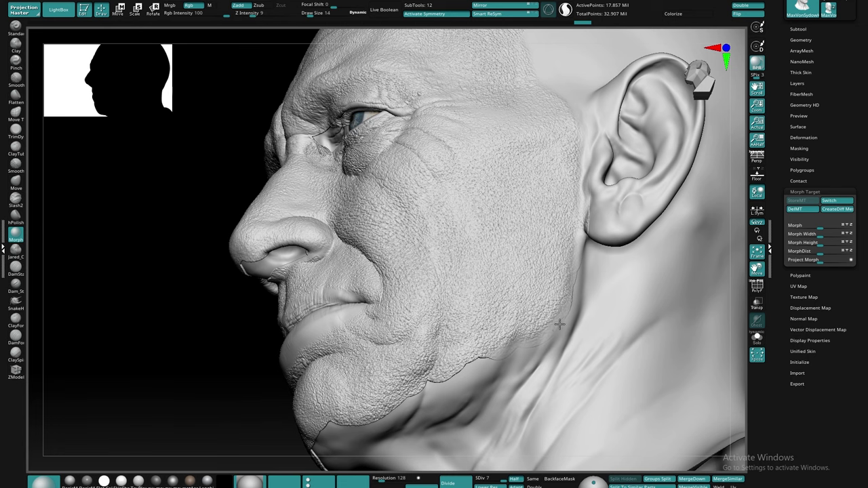
mouse_move(445, 377)
right_mouse_down("ctrl")
mouse_move(581, 351)
mouse_move(598, 252)
right_mouse_up("ctrl")
mouse_move(483, 214)
right_mouse_down("ctrl")
mouse_move(542, 297)
mouse_move(410, 193)
right_mouse_up("ctrl")
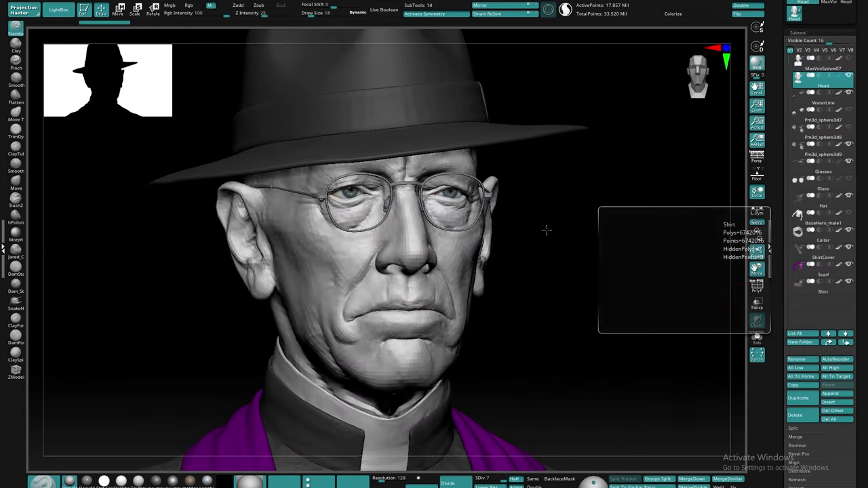
Show only the Head and Pm3d_sphere3d9 eye subtools of the dressed bust and inspect the finished skin up close
right_click_drag(546, 230, 526, 258)
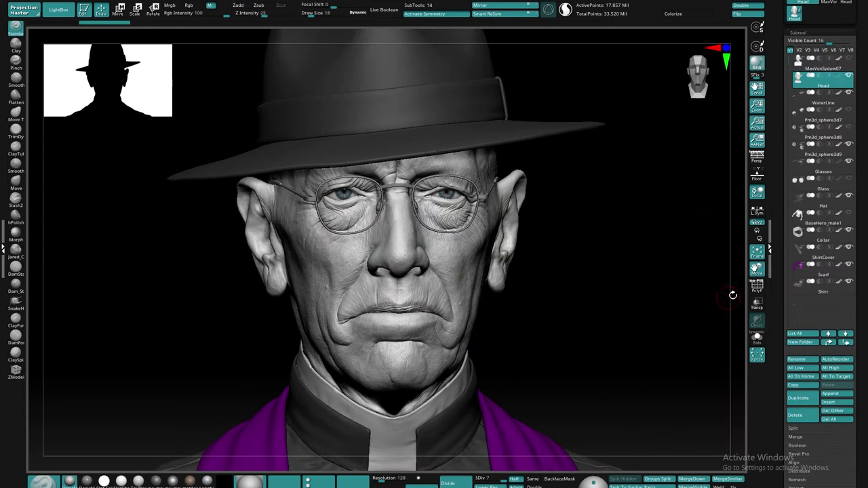
left_click(848, 75, "shift")
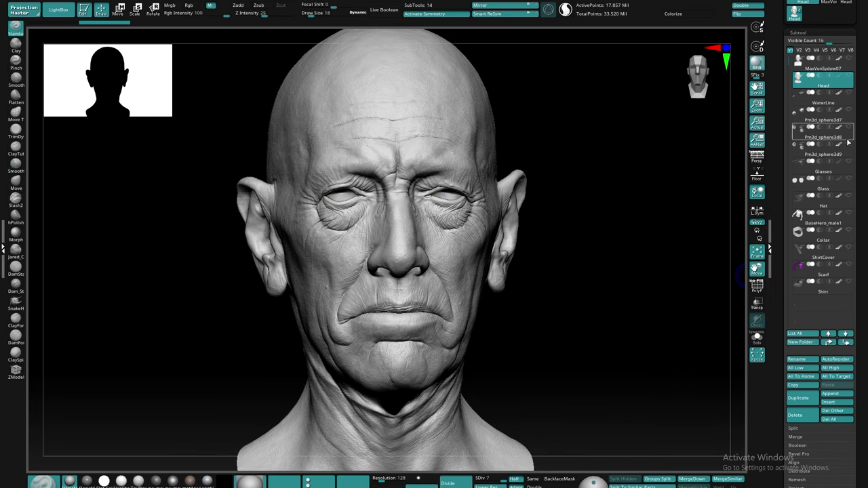
left_click(848, 144)
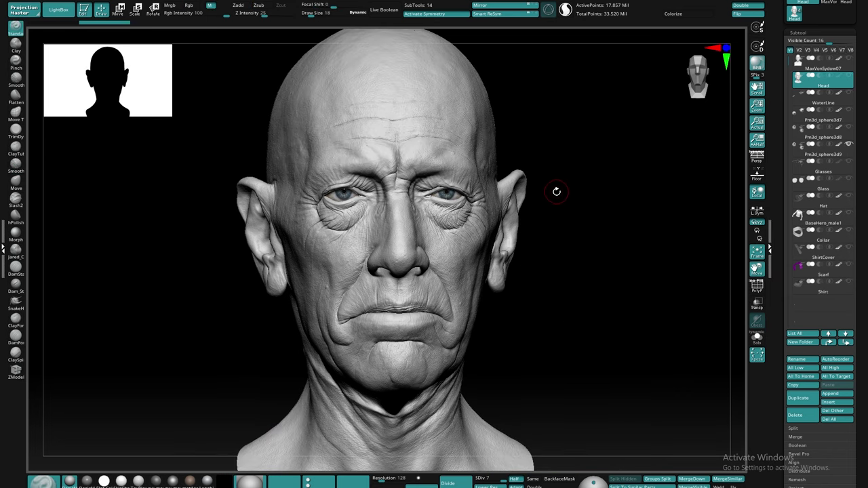
left_click_drag(556, 192, 585, 299, "alt")
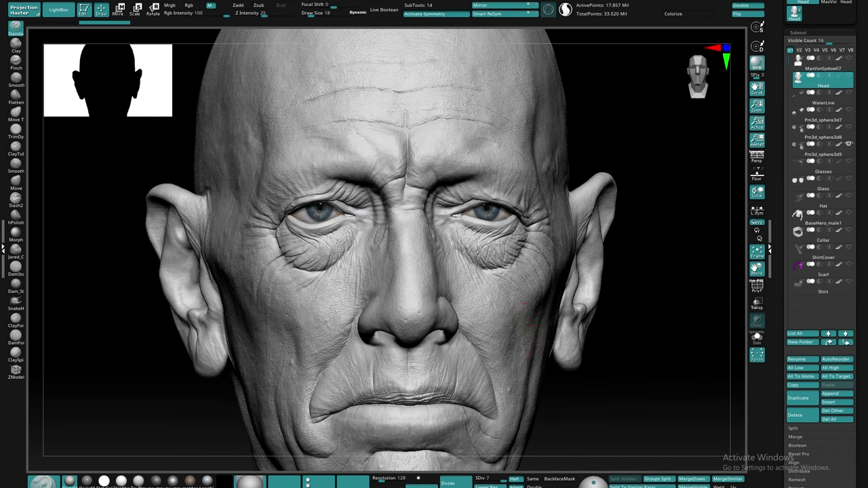
mouse_move(528, 324)
right_mouse_down()
mouse_move(548, 316)
mouse_move(532, 337)
right_mouse_up()
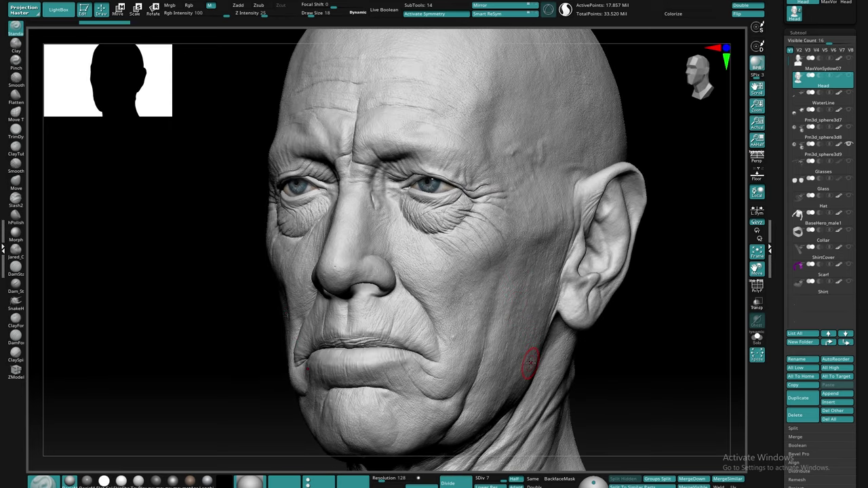